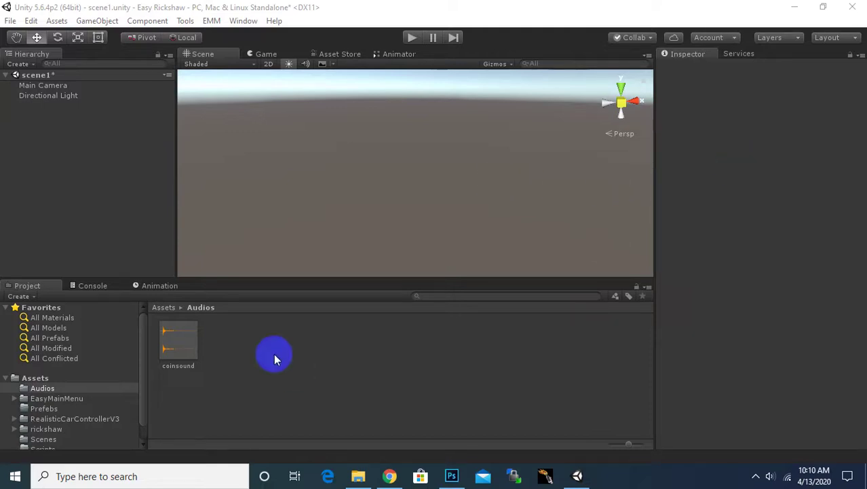
- Return to the root Assets folder in the Project panel and open EasyMainMenu
click(163, 307)
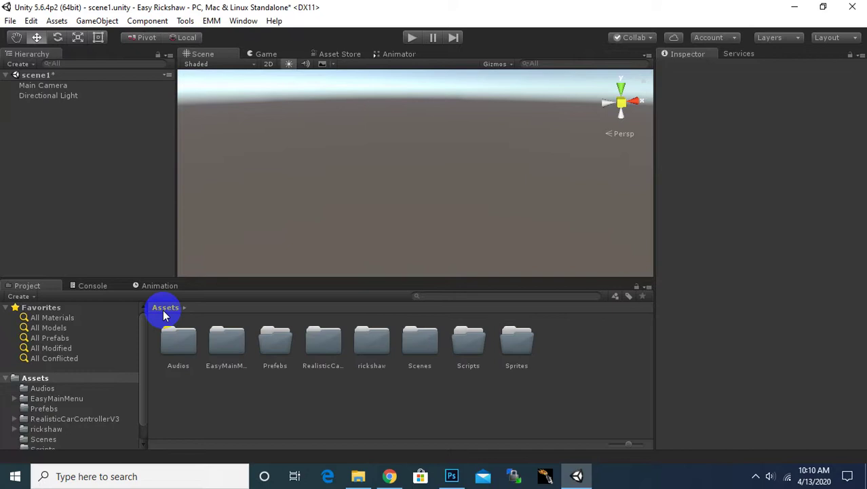
double_click(224, 350)
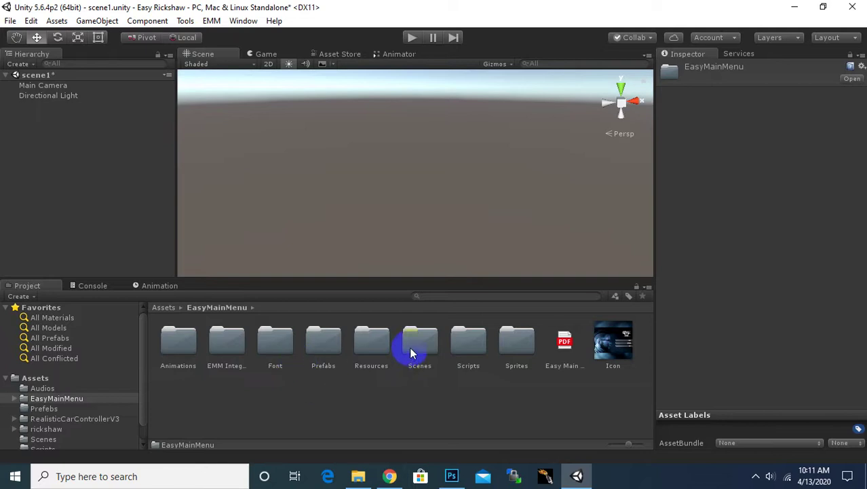
click(305, 396)
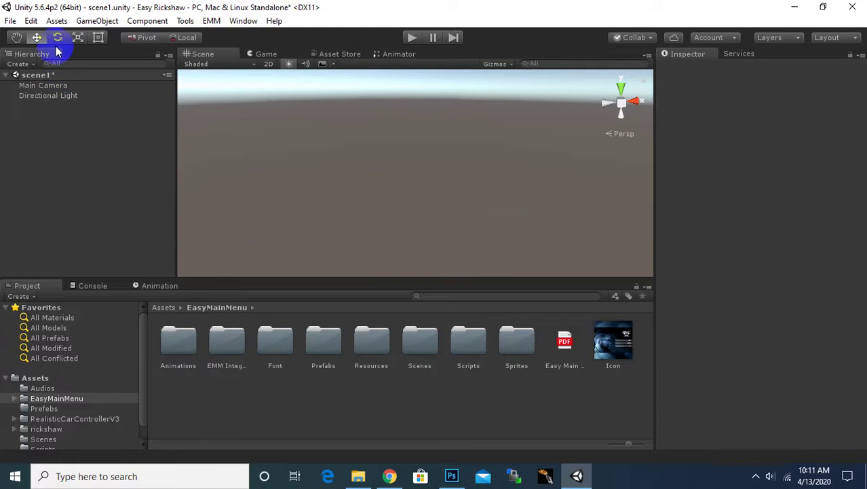
click(275, 21)
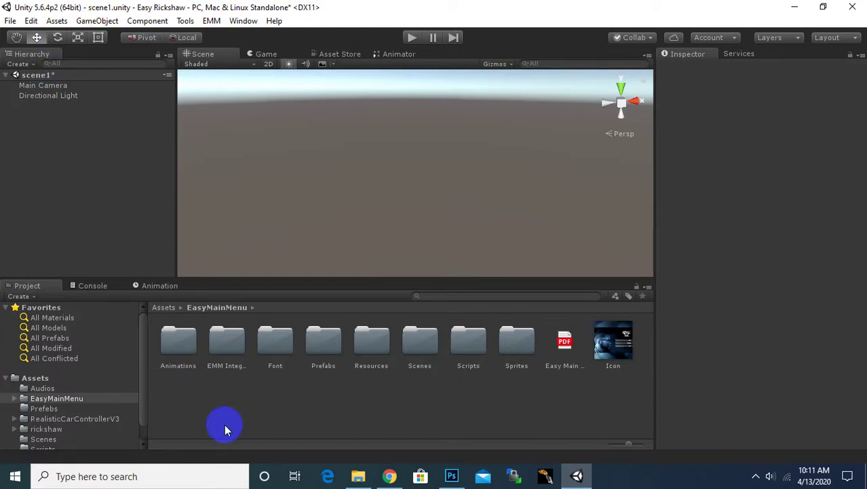
- In a new Explorer window, navigate to Documents > Easy Rickshaw > Assets > EasyMainMenu > Sprites
click(359, 476)
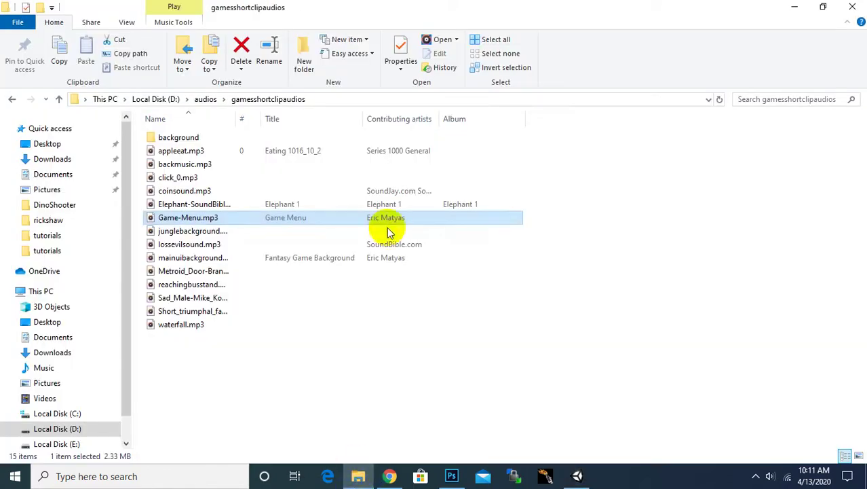
click(49, 176)
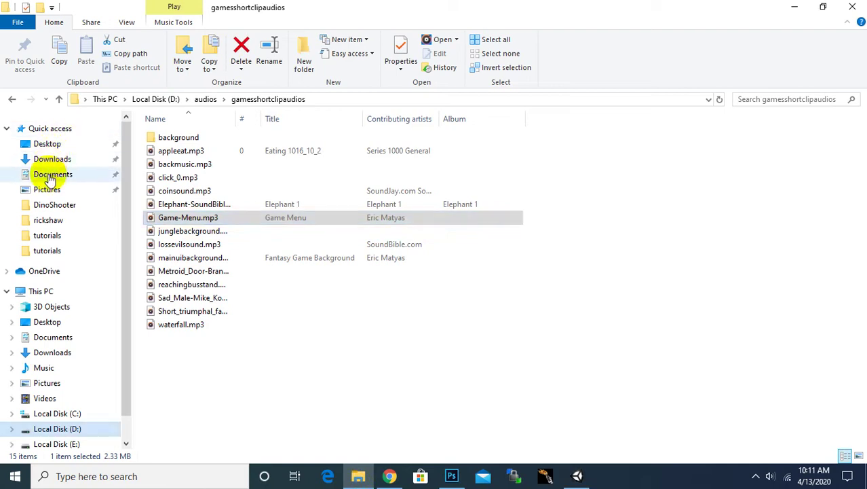
right_click(49, 173)
click(60, 186)
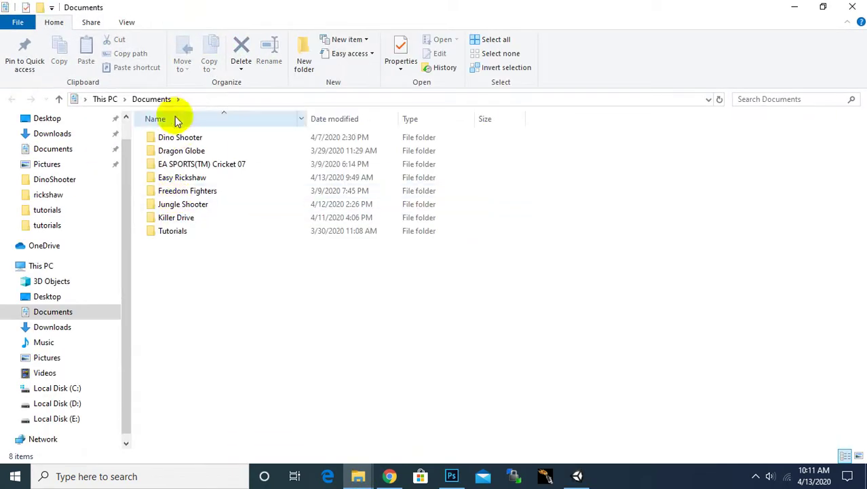
click(182, 179)
double_click(177, 180)
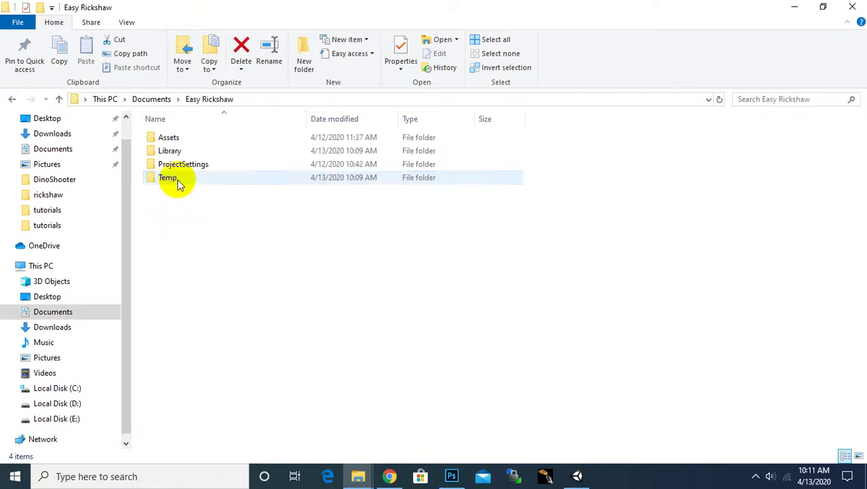
double_click(166, 137)
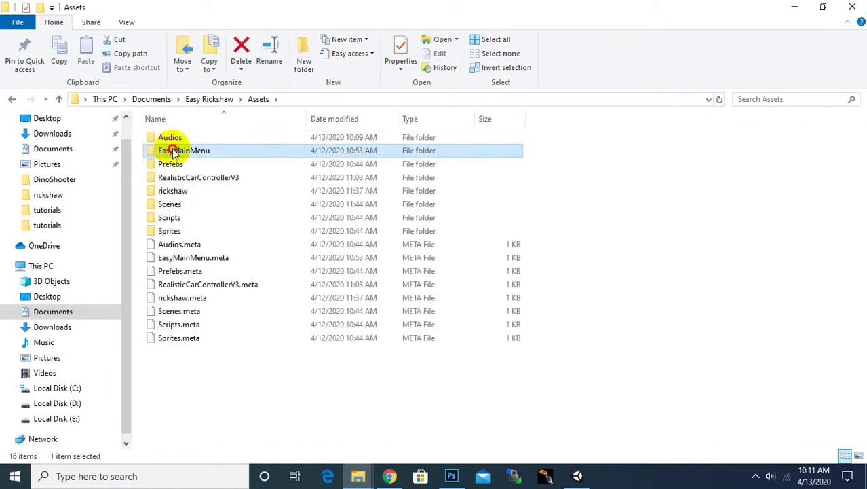
double_click(172, 151)
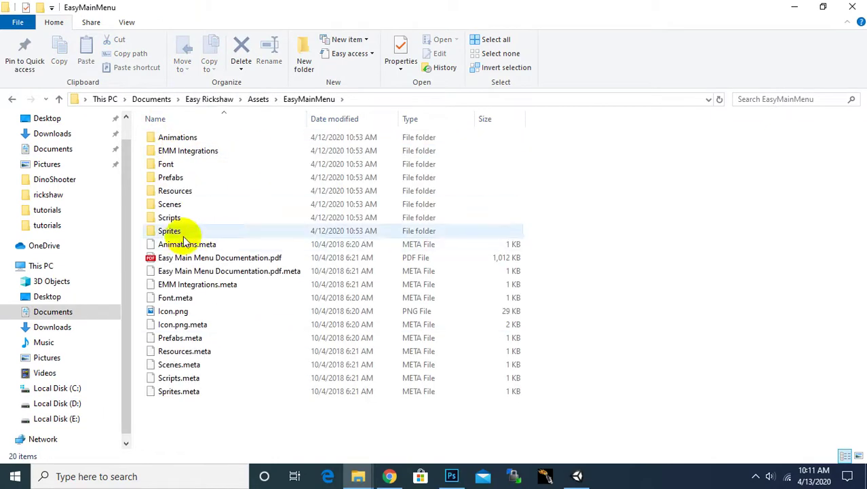
double_click(171, 231)
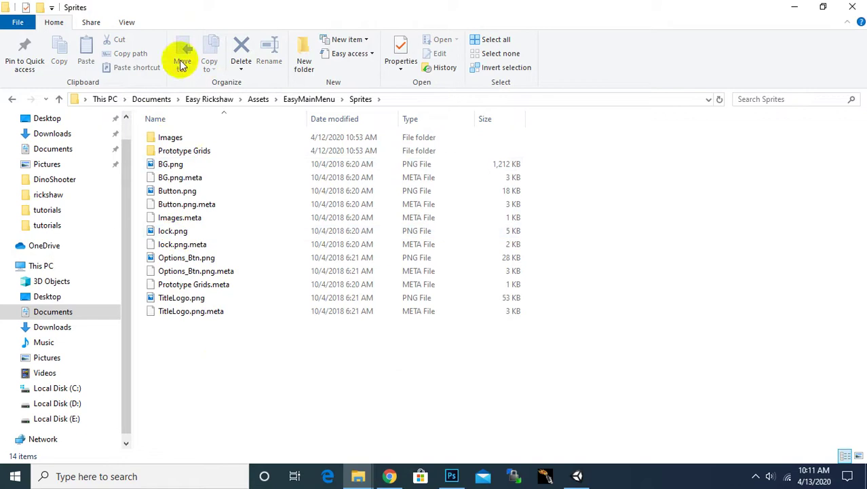
- Show the Sprites folder as large icons and select TitleLogo.png
click(126, 23)
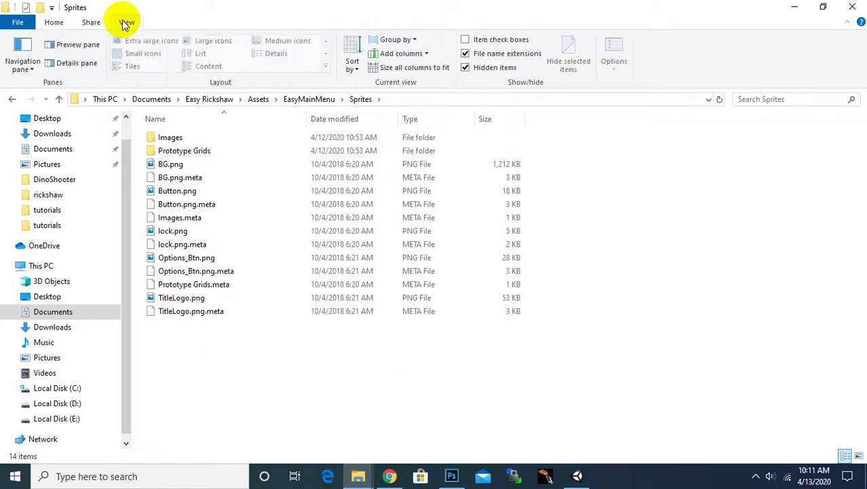
click(202, 41)
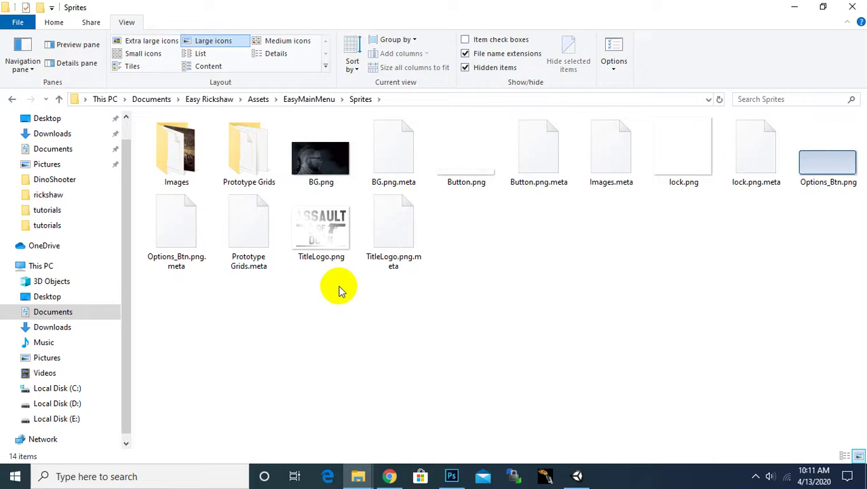
click(317, 251)
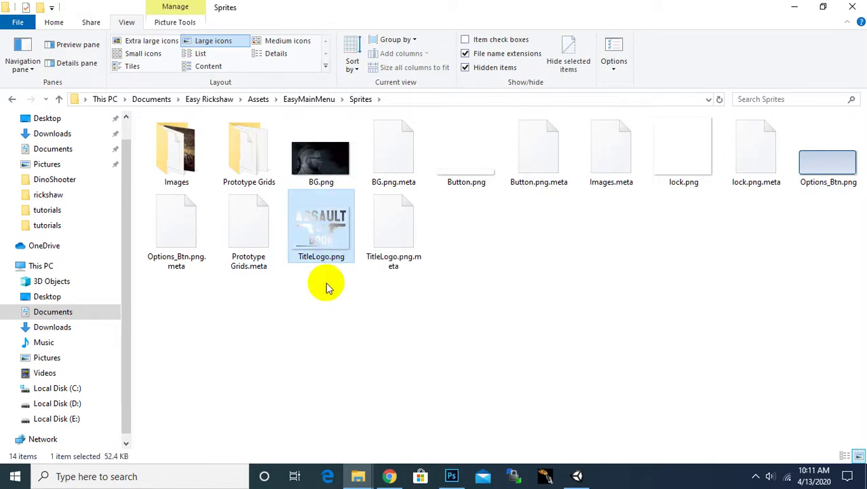
- Drag TitleLogo.png into Photoshop as a new document and enlarge its window
drag(329, 253, 459, 482)
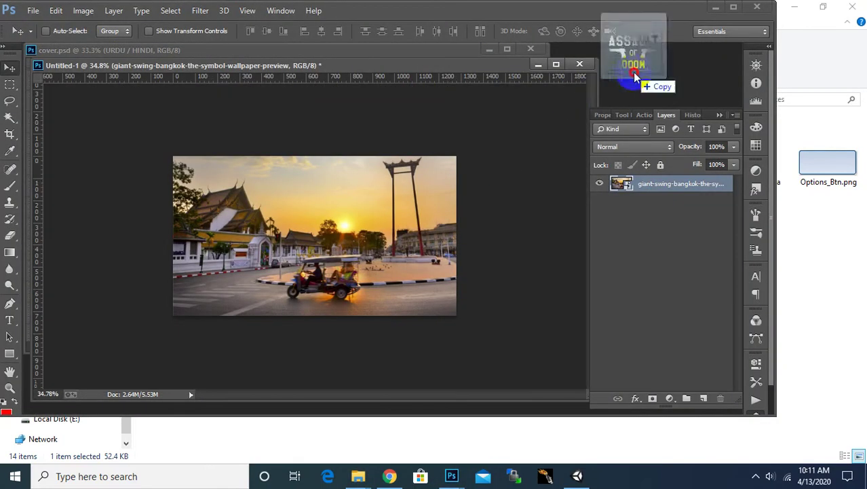
drag(459, 482, 606, 101)
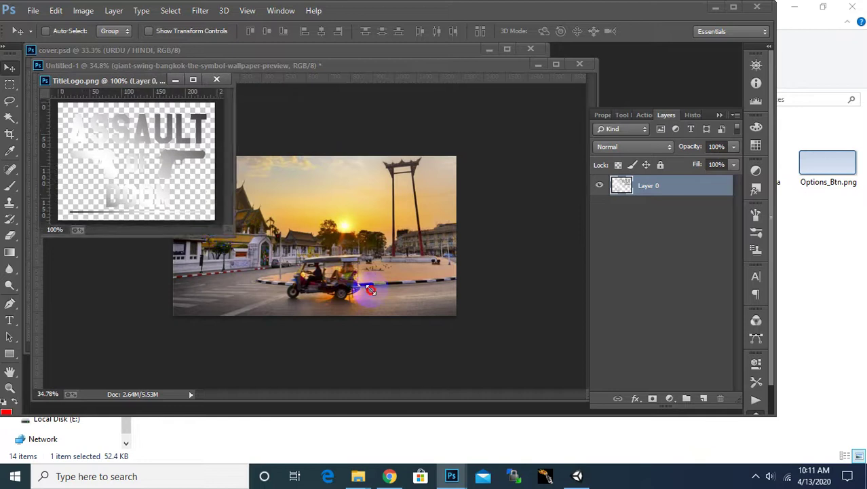
drag(218, 227, 480, 341)
- Change the Google Images search from 'rickshaw wallpaper' to 'rickshaw png'
click(389, 476)
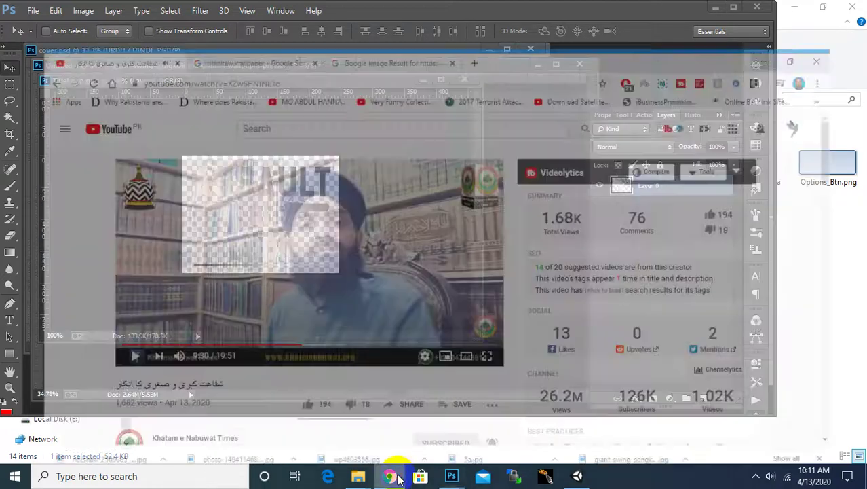
click(353, 10)
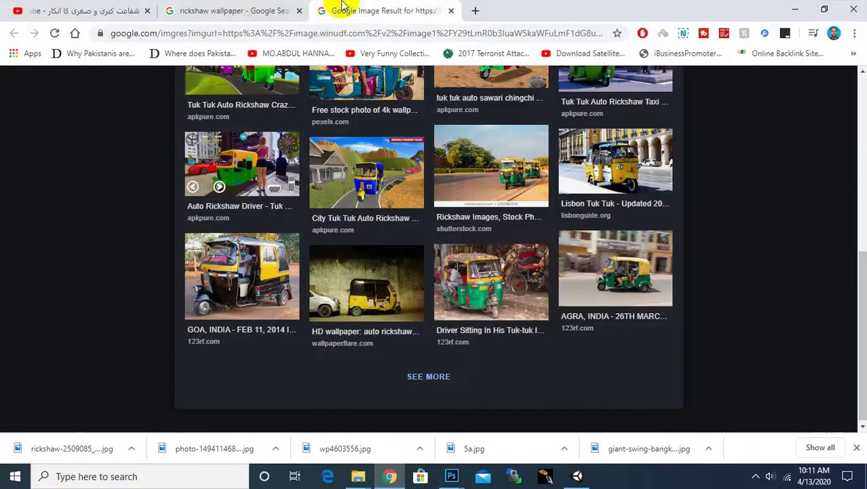
click(214, 10)
scroll(262, 271, down, 5)
scroll(255, 271, down, 3)
scroll(255, 272, up, 5)
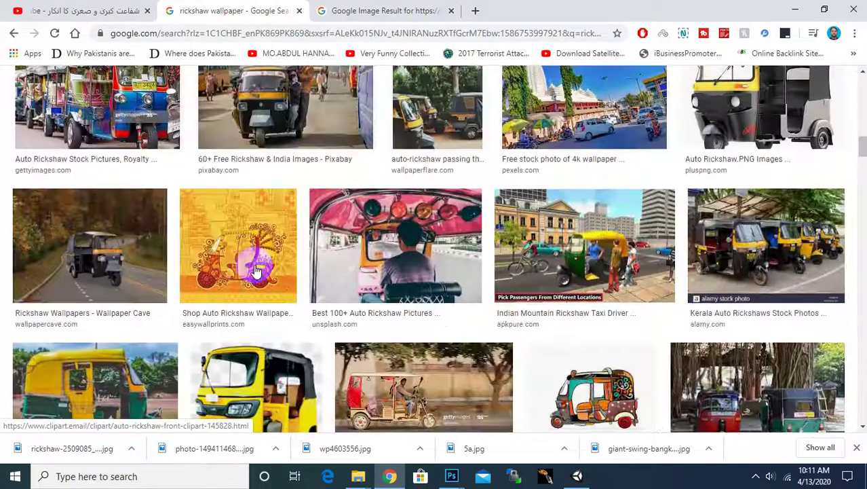
scroll(255, 272, up, 5)
scroll(256, 272, up, 2)
triple_click(116, 89)
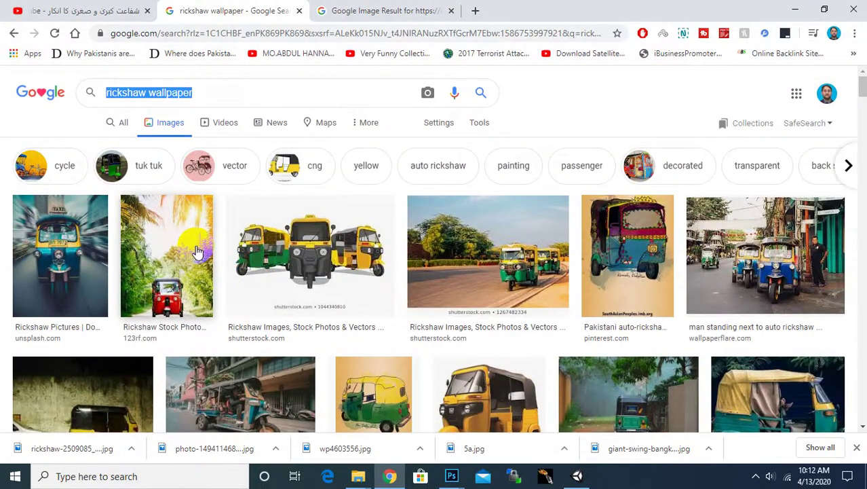
drag(197, 92, 146, 93)
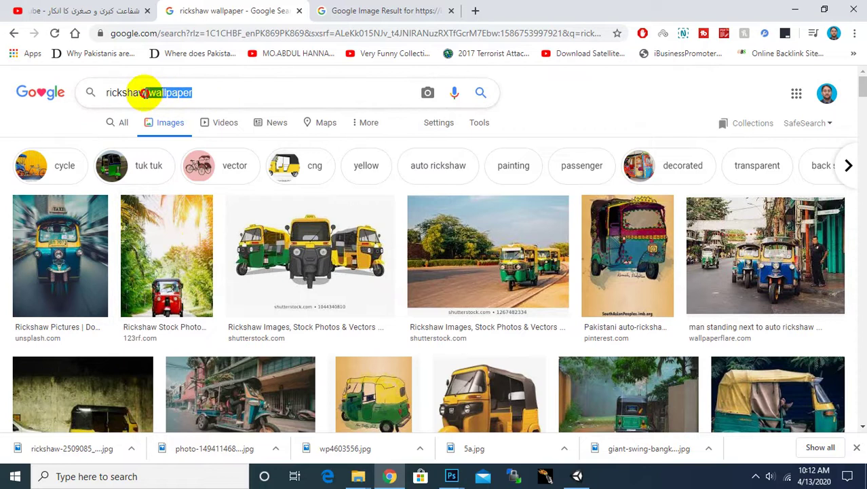
text(png)
key(Return)
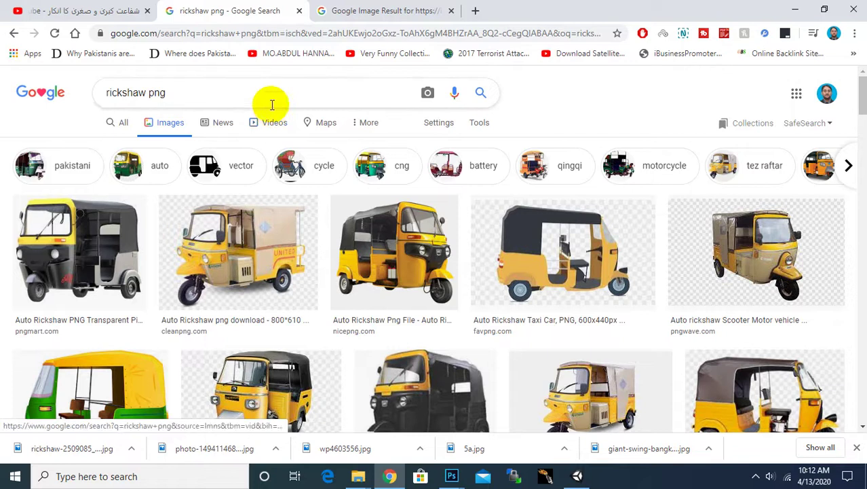
- Filter results to vector images and compare rickshaw candidates, opening the north Indian auto rickshaw
click(229, 169)
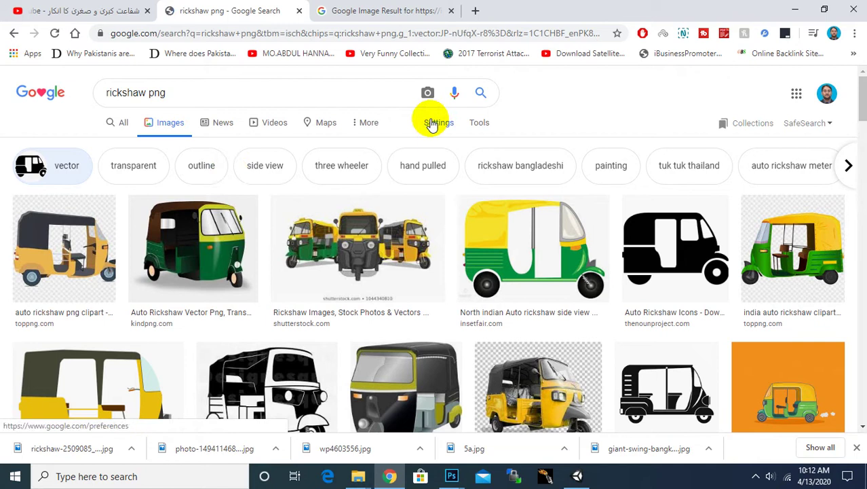
right_click(578, 224)
click(597, 228)
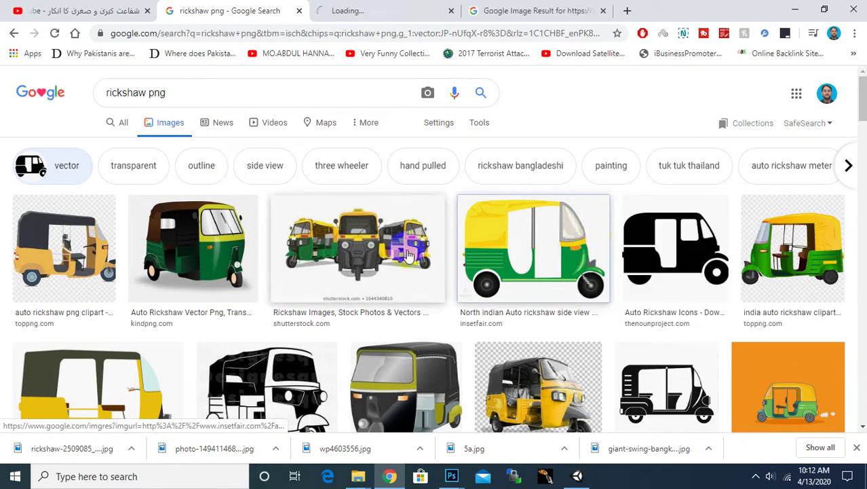
scroll(372, 244, down, 1)
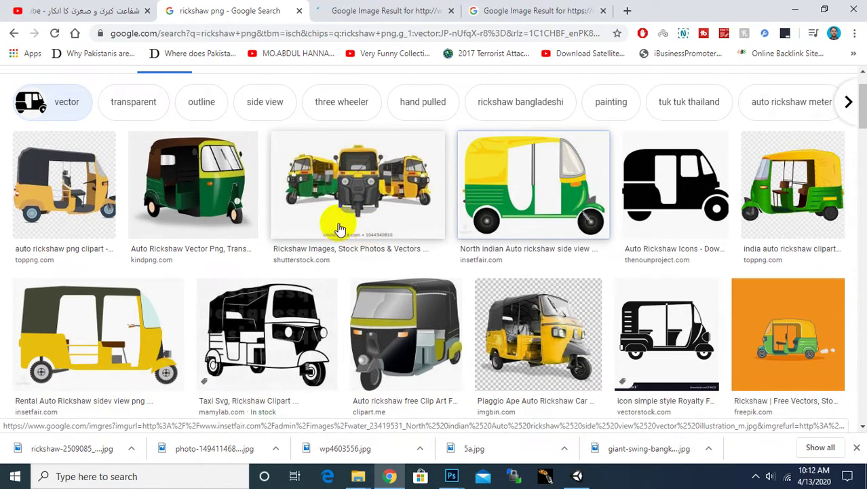
click(390, 319)
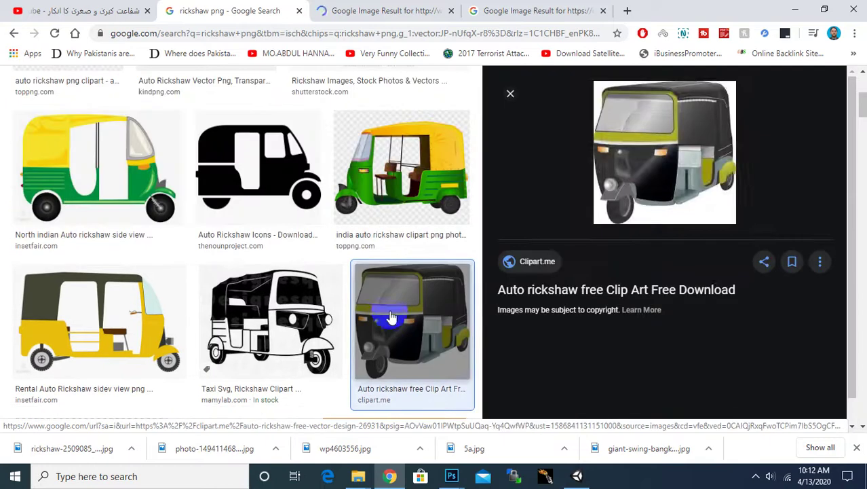
click(407, 10)
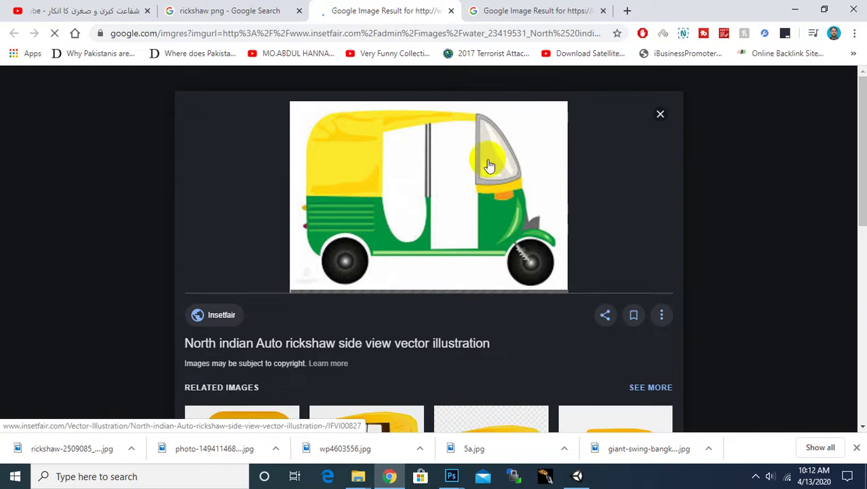
click(529, 11)
click(397, 10)
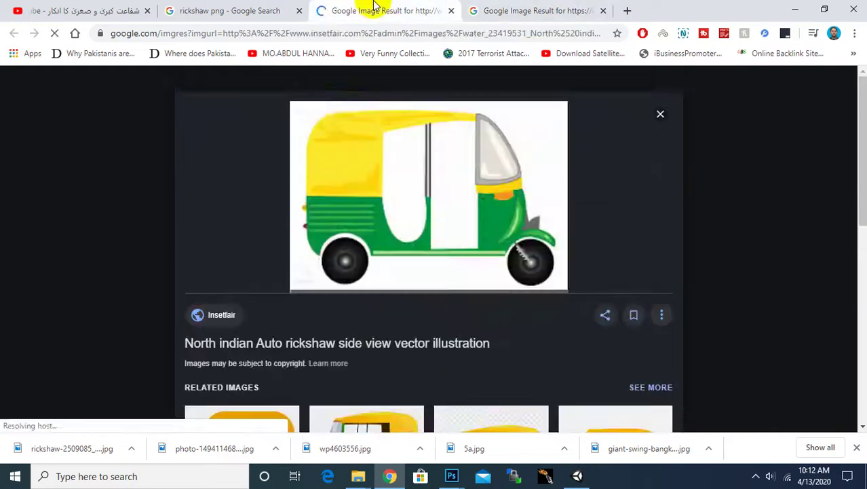
click(268, 11)
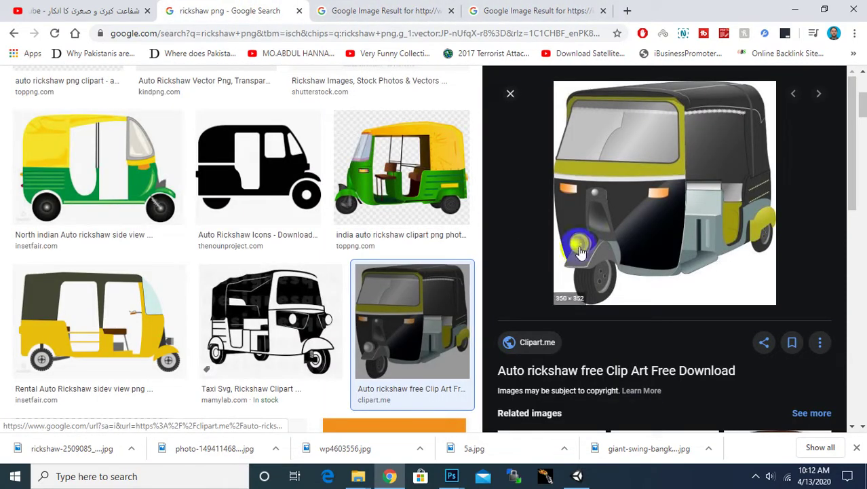
click(424, 5)
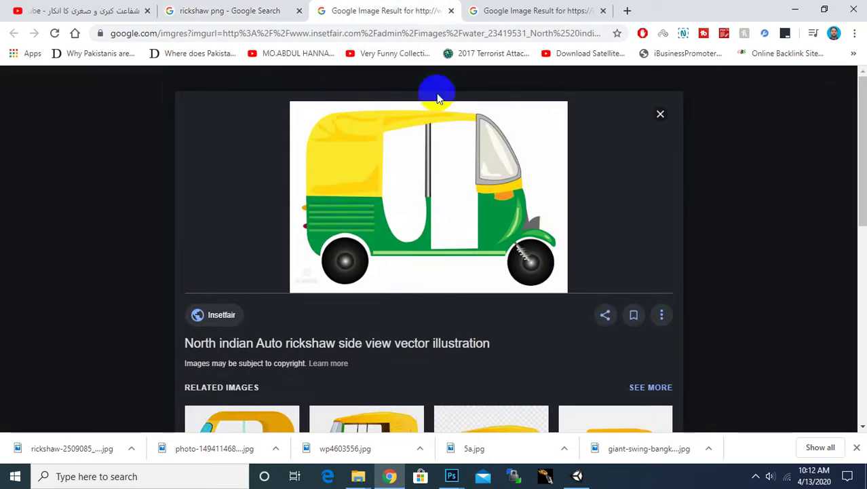
- Save the rickshaw image as unnamed.jpg and drag it into Photoshop
right_click(436, 169)
click(481, 305)
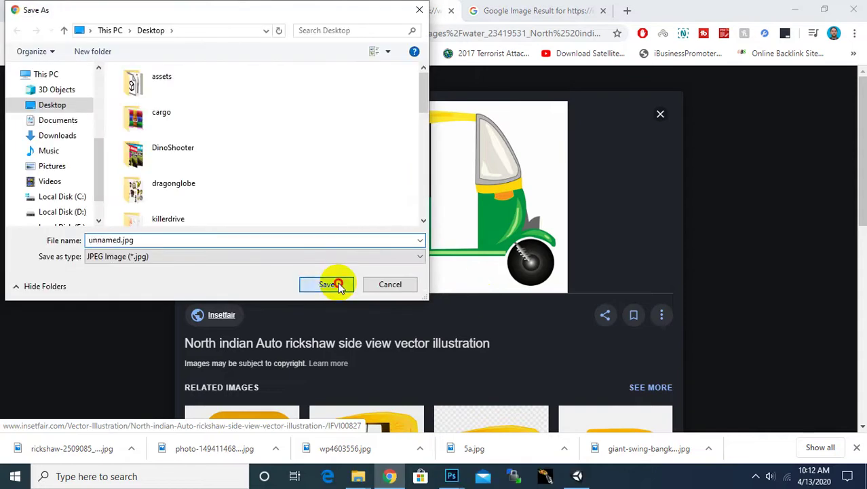
click(340, 285)
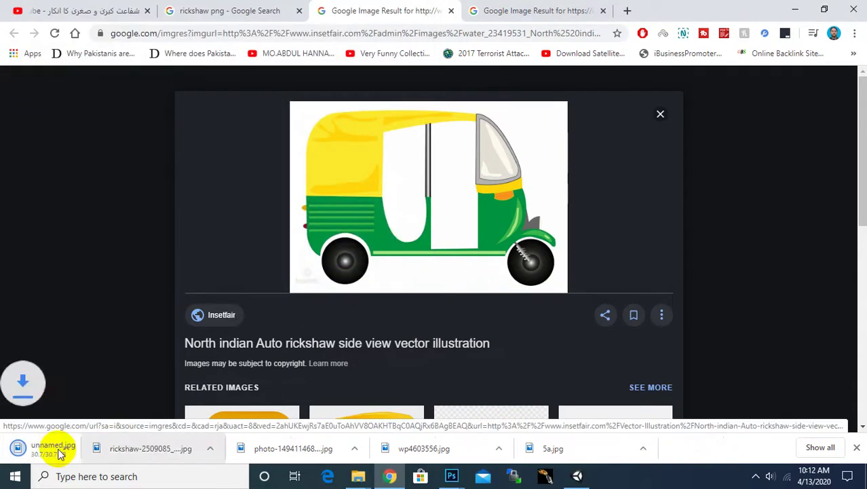
mouse_move(59, 454)
mouse_down()
mouse_move(452, 482)
mouse_move(646, 429)
mouse_move(349, 295)
mouse_up()
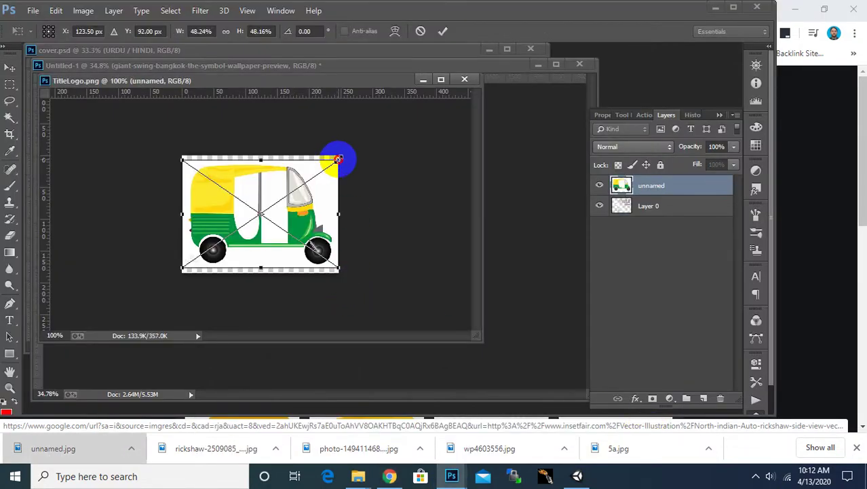
- Scale the placed rickshaw to fill the TitleLogo canvas and commit the transform
drag(338, 159, 343, 157)
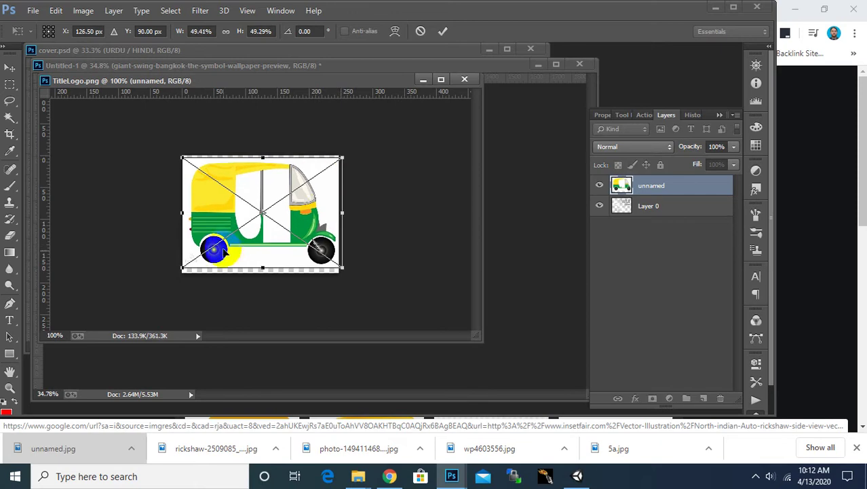
drag(204, 272, 180, 272)
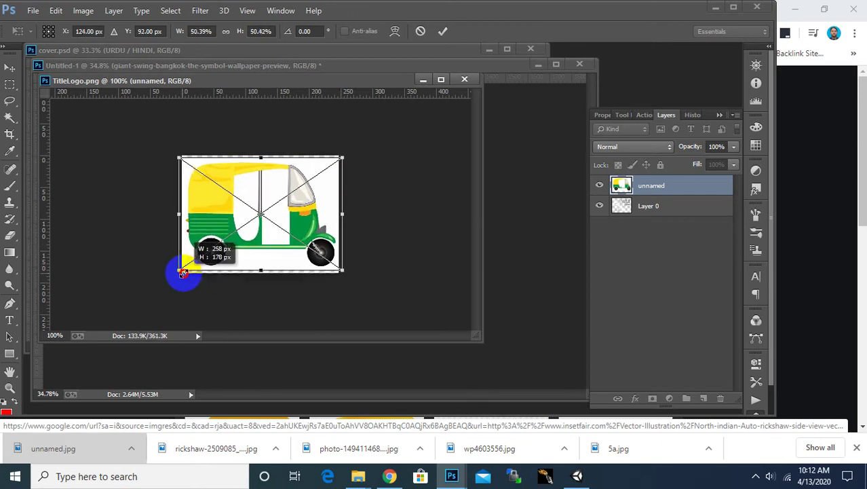
key(Return)
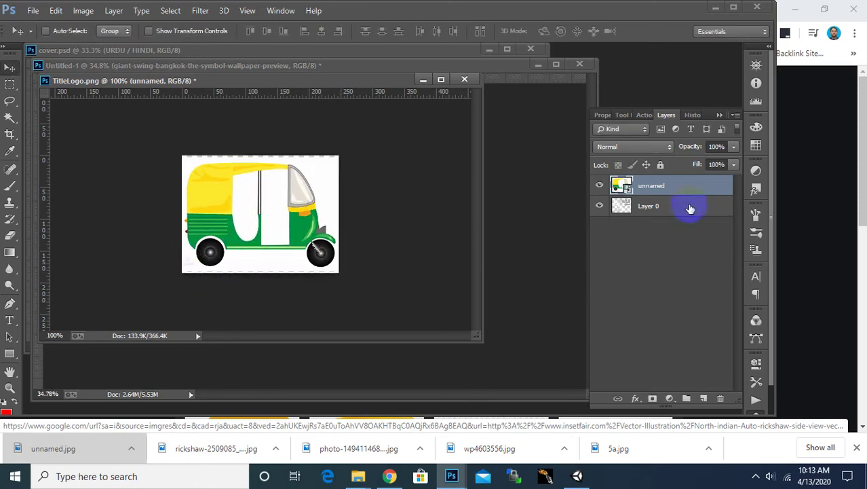
- Delete the old Layer 0 and select the rickshaw's white background with the Magic Wand
click(686, 207)
key(Delete)
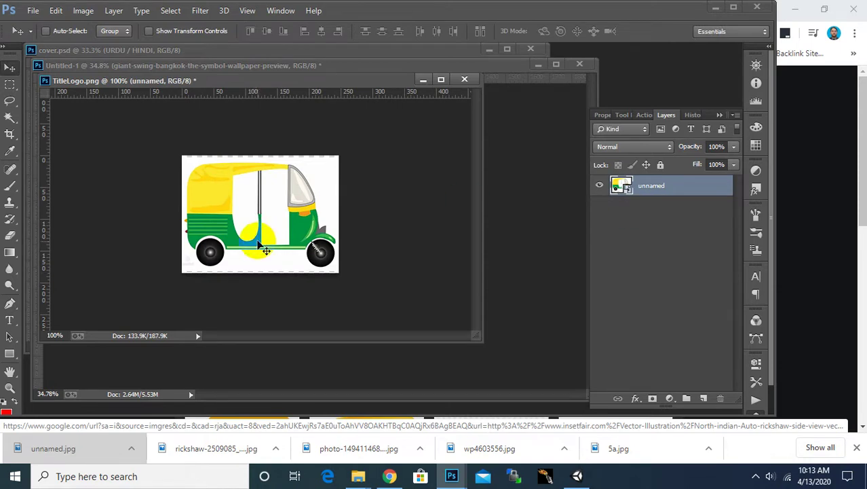
alt+scroll(259, 224, up, 1)
alt+scroll(259, 224, up, 3)
click(9, 117)
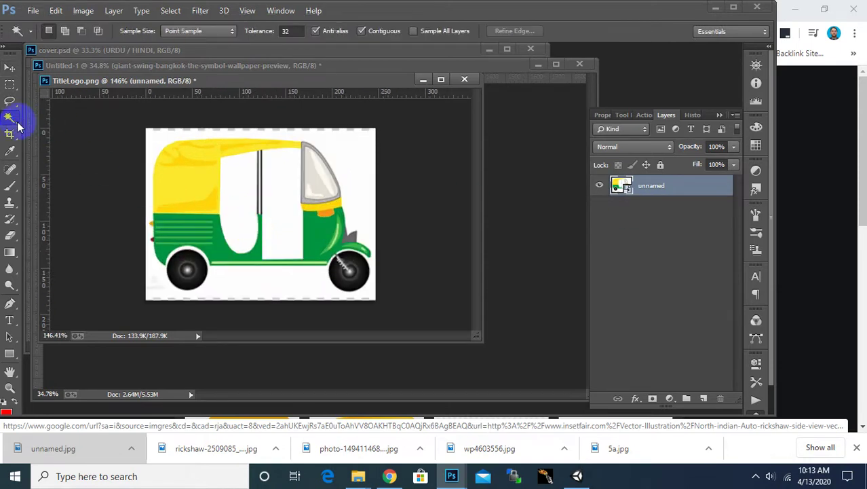
click(155, 146)
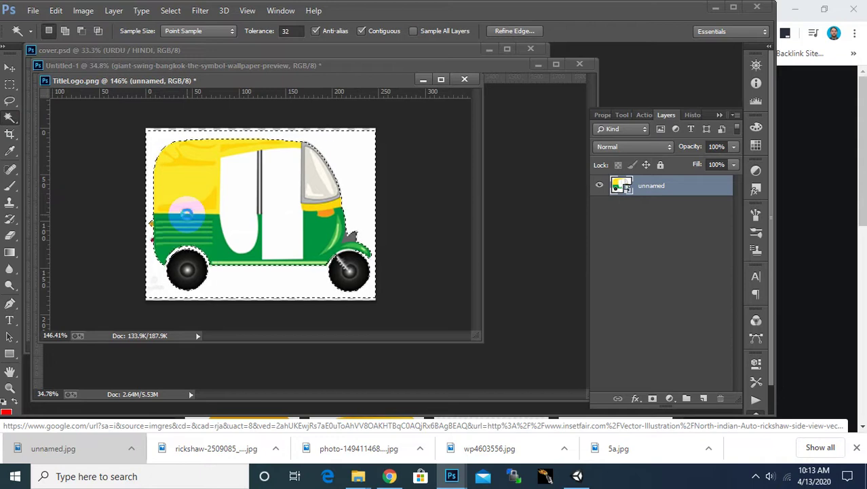
- Rasterize the rickshaw layer and delete its white background
key(Delete)
click(393, 175)
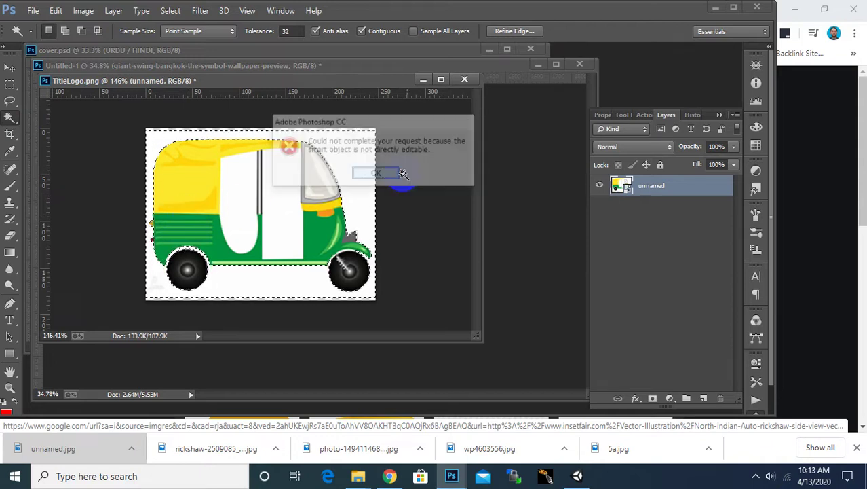
right_click(668, 188)
click(417, 192)
key(Delete)
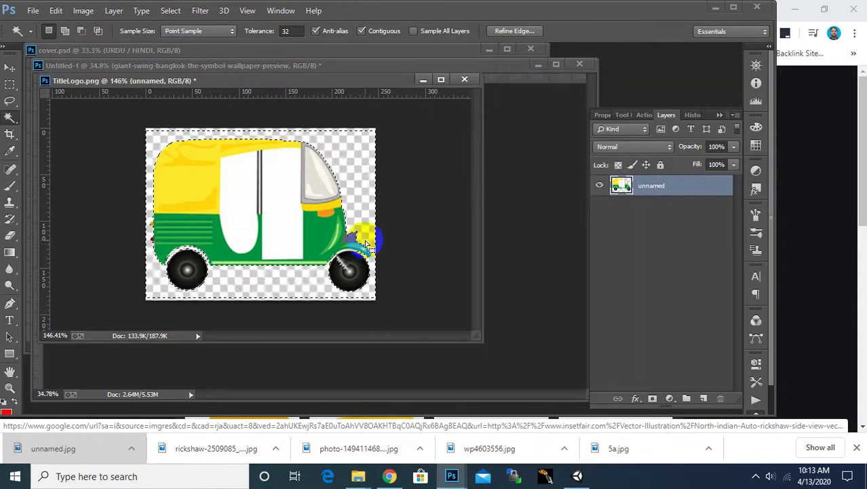
- Erase the white fill of the left and right window areas
click(243, 195)
key(Delete)
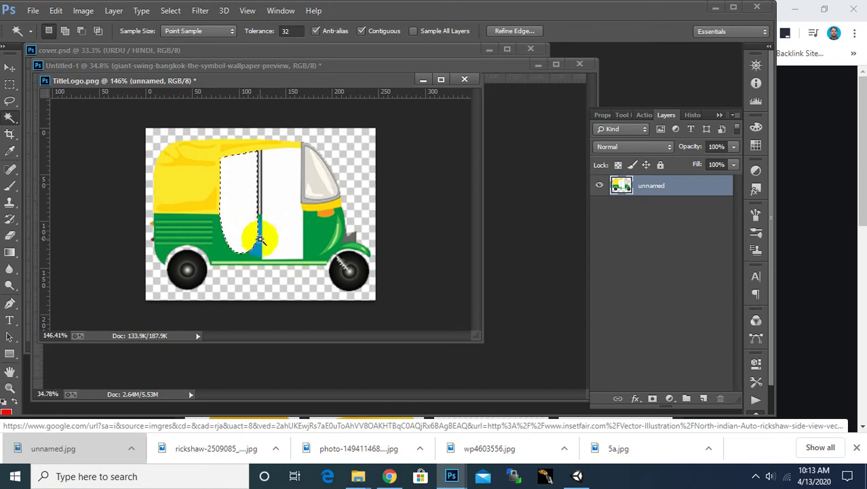
click(283, 212)
key(Delete)
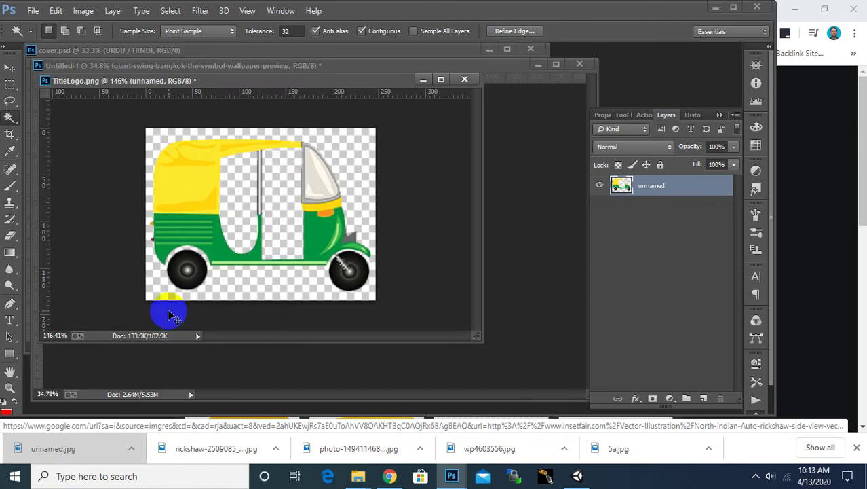
alt+scroll(167, 305, up, 4)
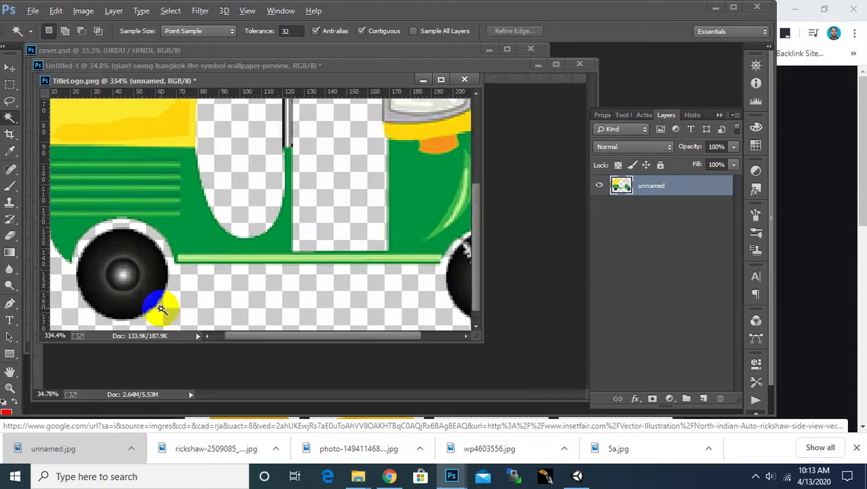
scroll(270, 249, down, 1)
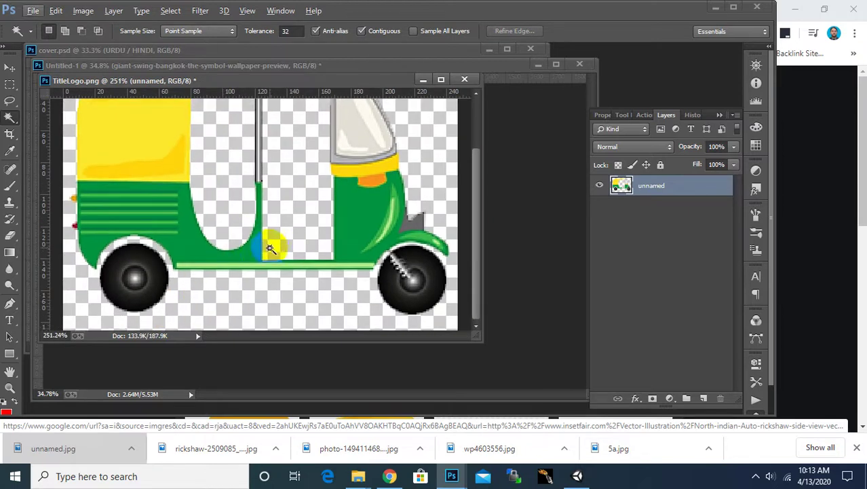
alt+scroll(178, 287, down, 2)
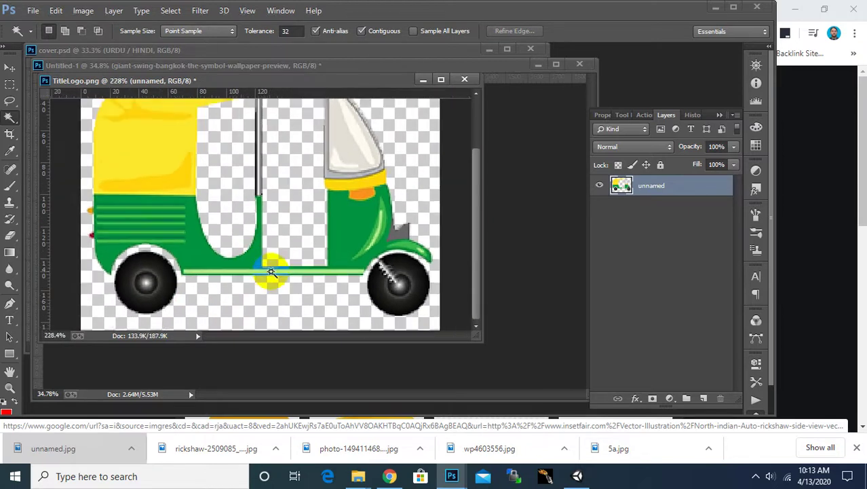
click(704, 398)
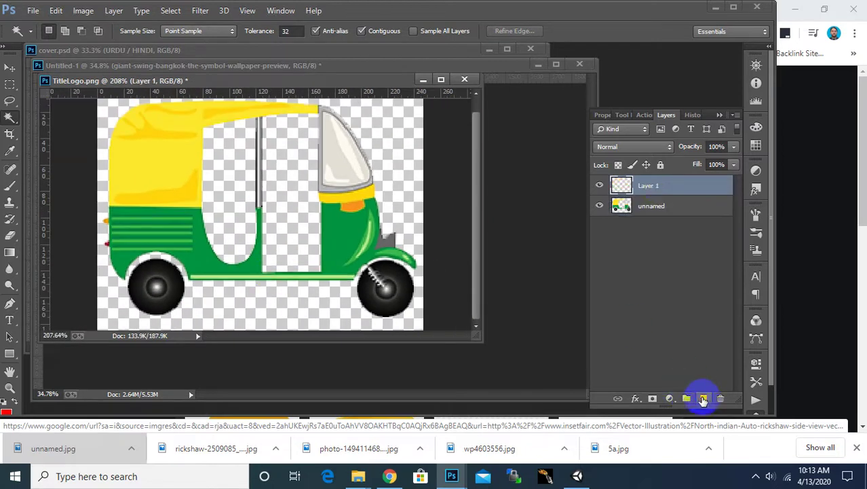
drag(667, 188, 655, 215)
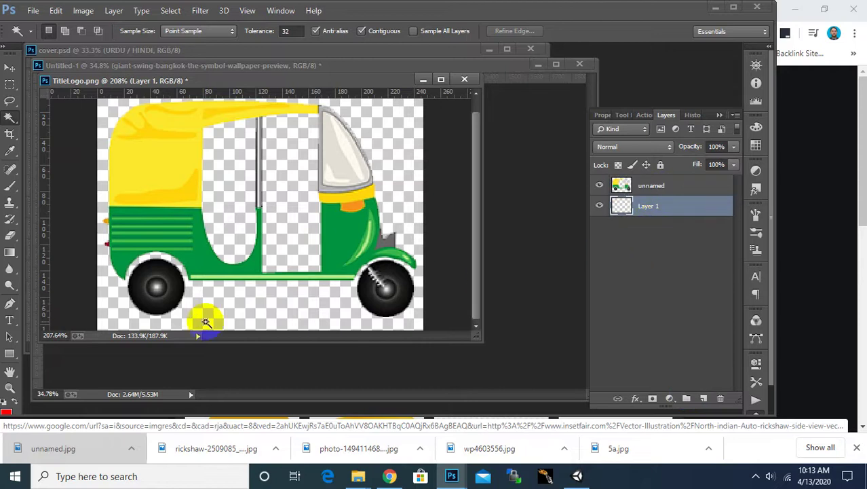
key(alt+BackSpace)
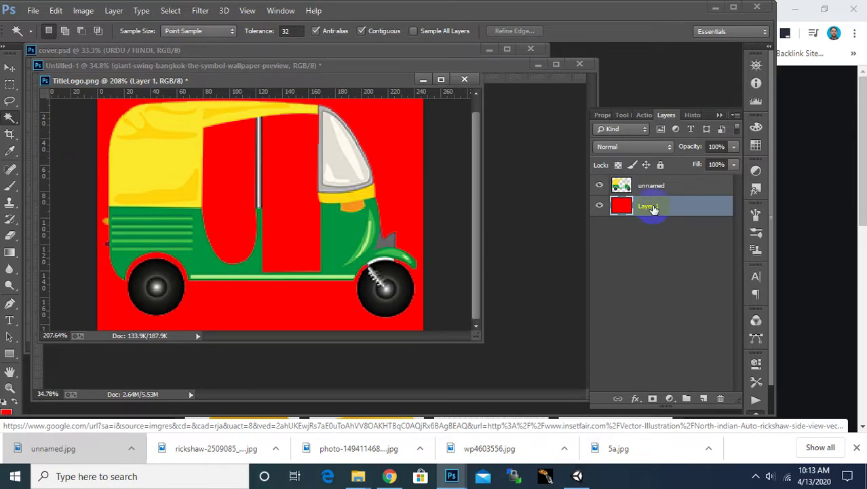
key(Delete)
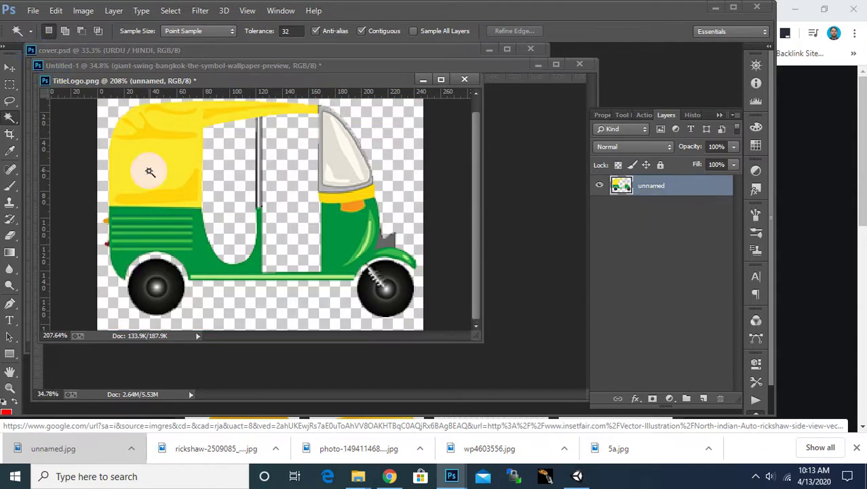
- Save the cutout as PNG, replacing TitleLogo.png in Sprites and accepting the PNG options
click(9, 68)
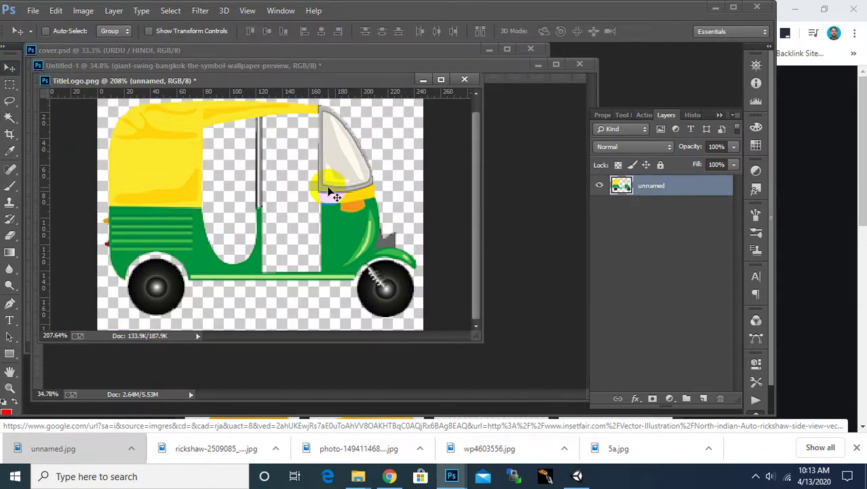
click(224, 105)
click(32, 12)
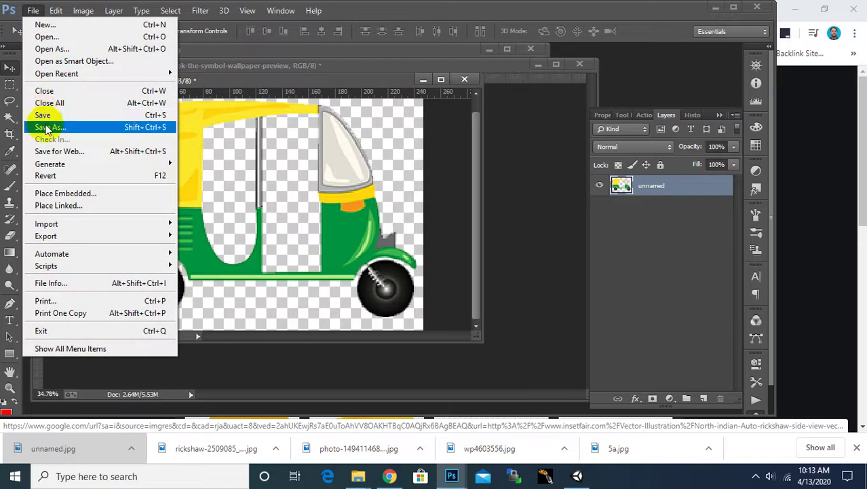
click(41, 126)
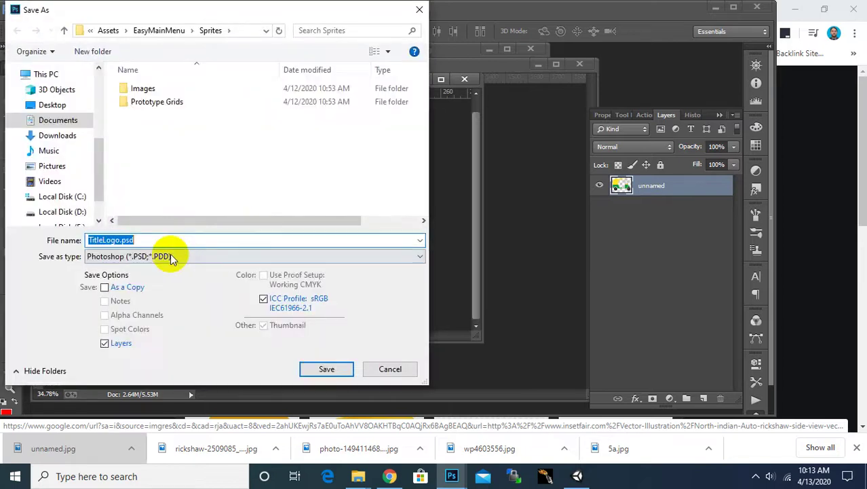
click(165, 256)
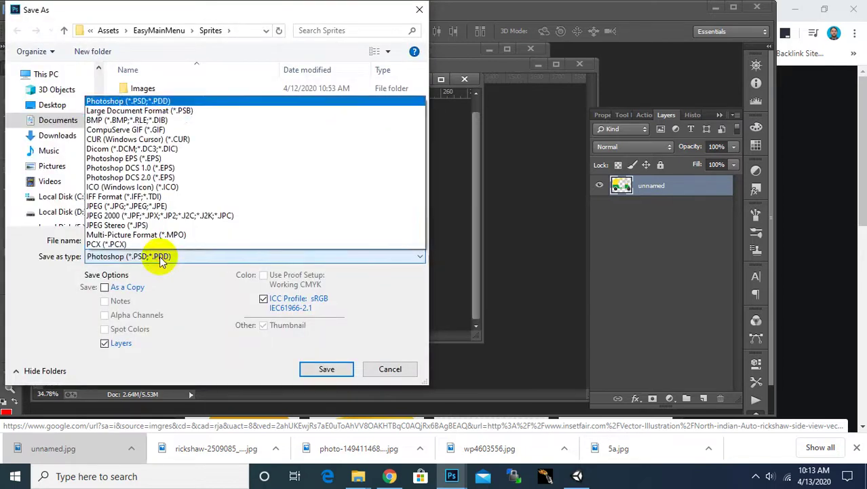
click(120, 205)
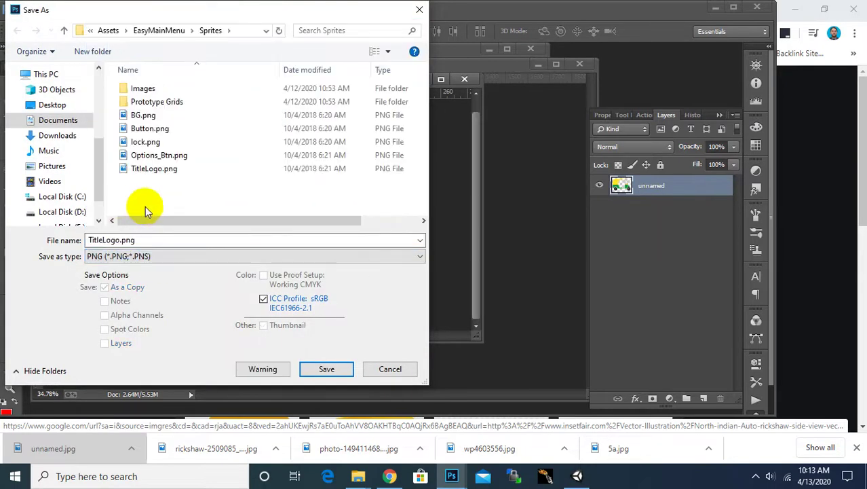
click(319, 369)
click(457, 245)
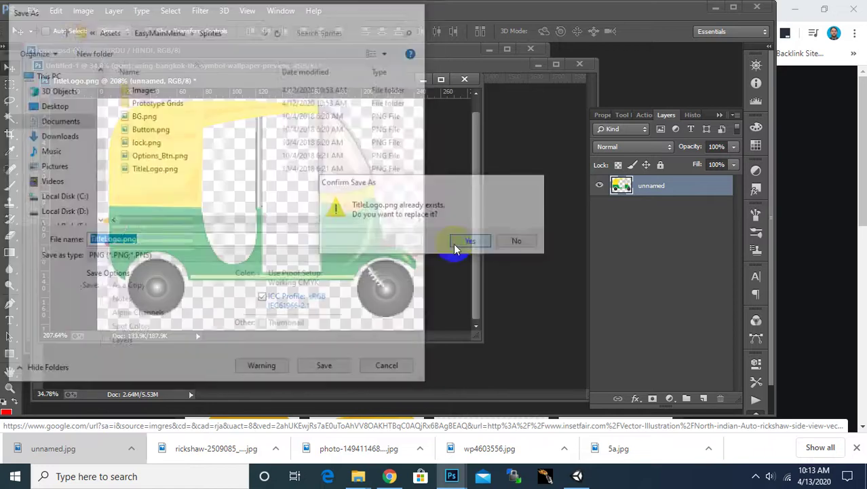
click(468, 149)
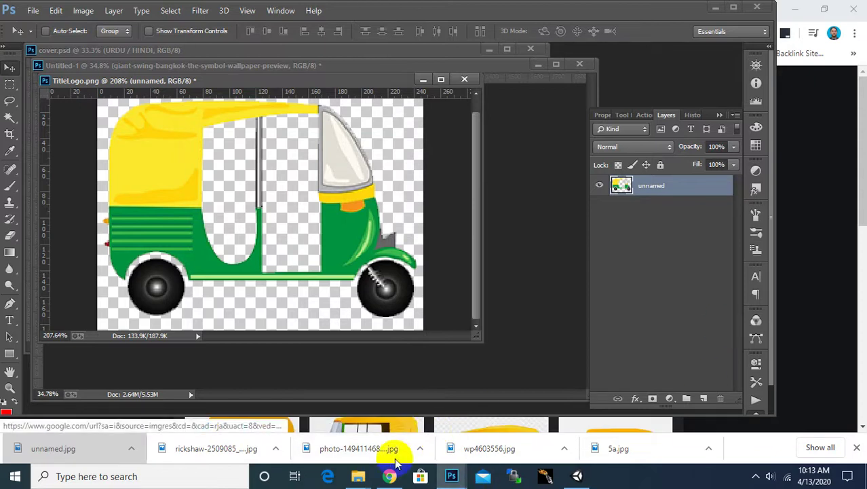
- Switch to the Sprites Explorer window and go to the Desktop folder
mouse_move(358, 475)
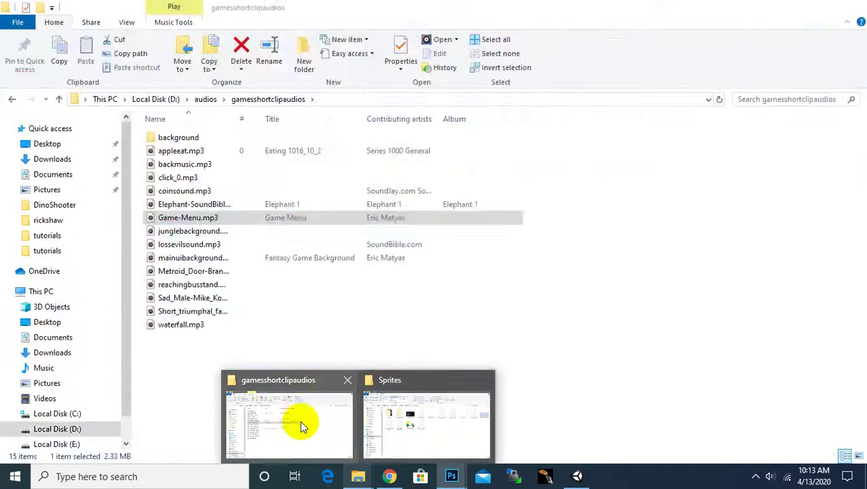
click(428, 428)
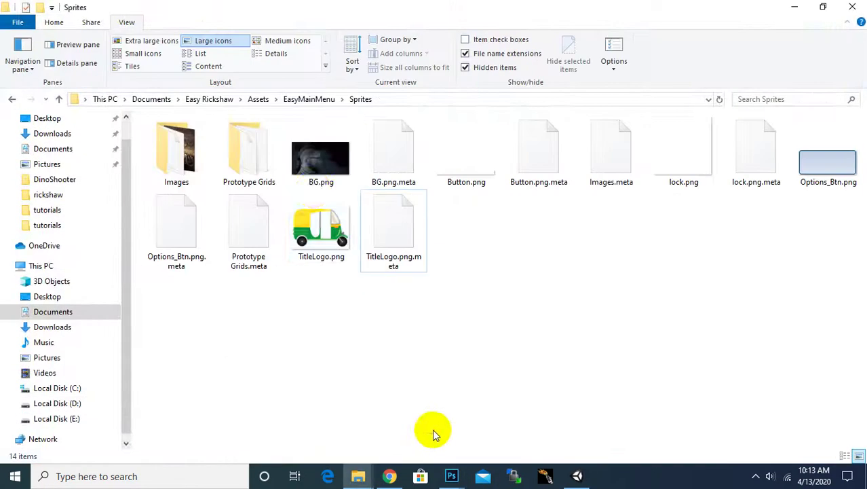
click(314, 187)
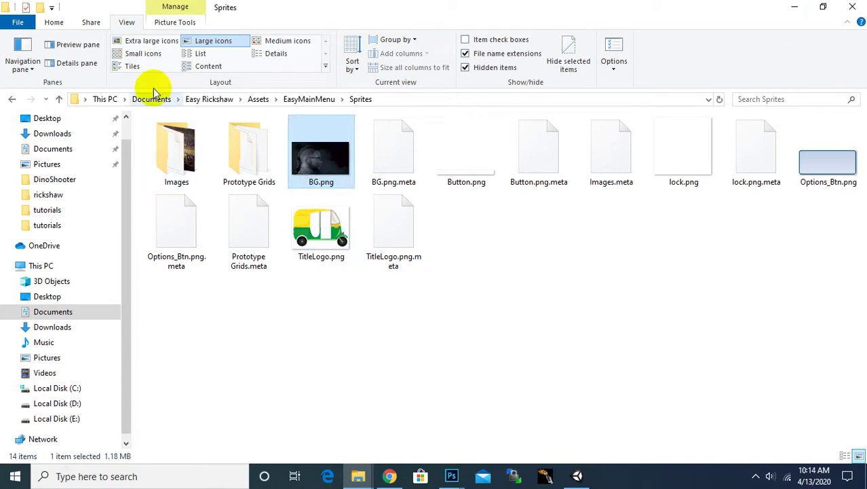
click(33, 139)
click(41, 119)
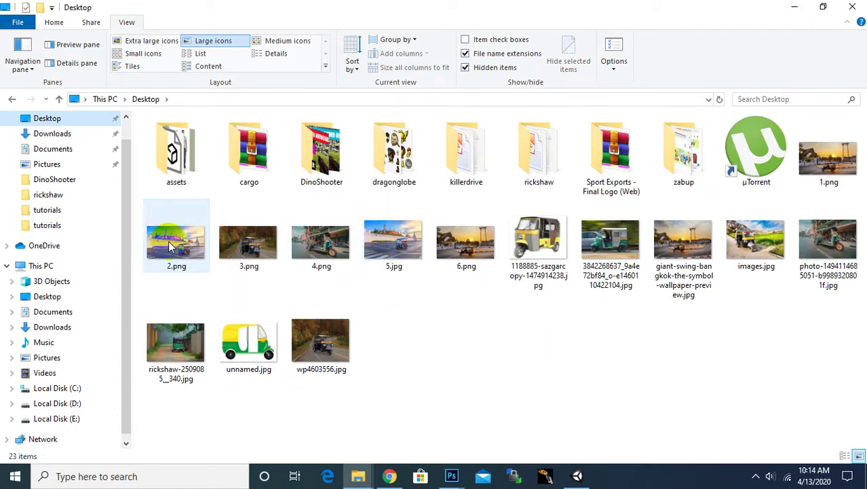
- Copy 2.png and paste a duplicate onto the Desktop
click(168, 247)
right_click(169, 247)
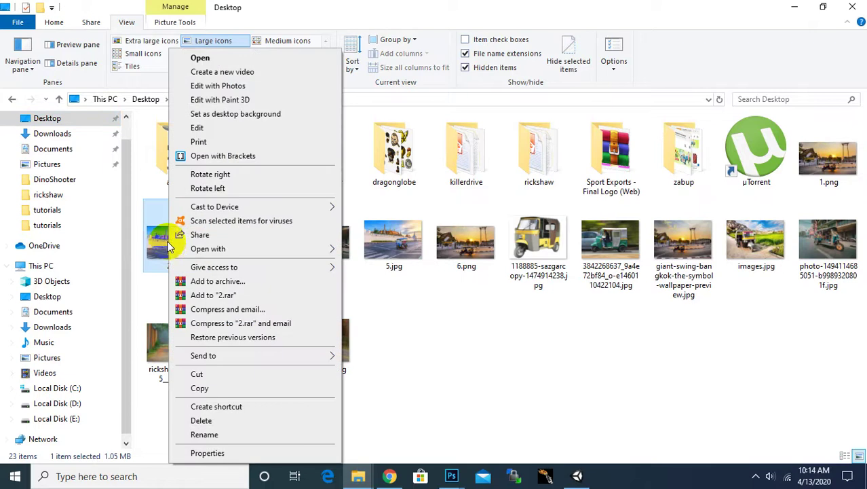
click(204, 387)
right_click(432, 314)
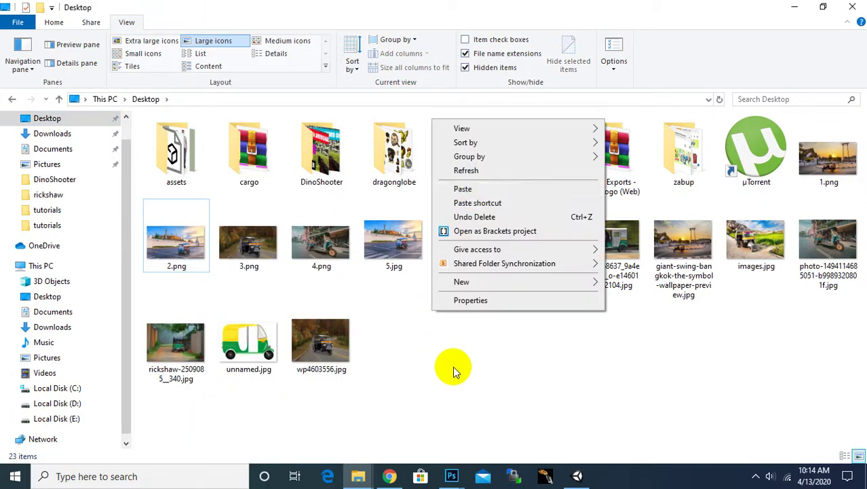
click(467, 189)
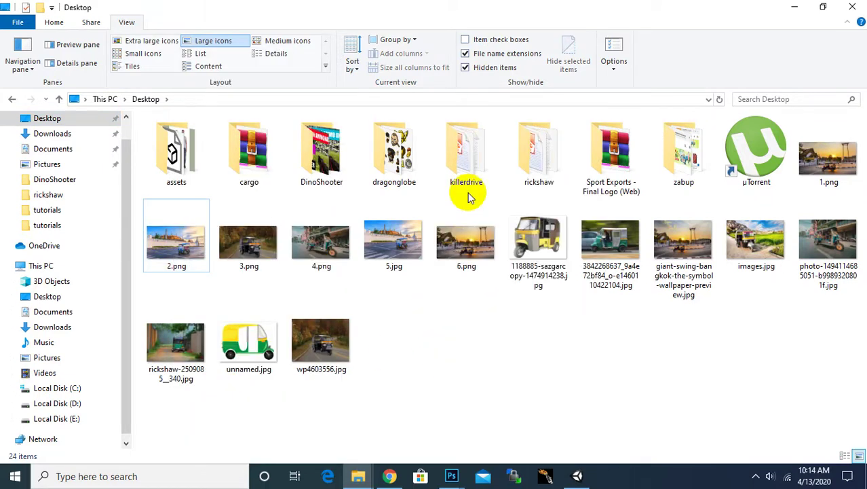
- Rename the pasted copy of 2.png to BG.png
right_click(409, 340)
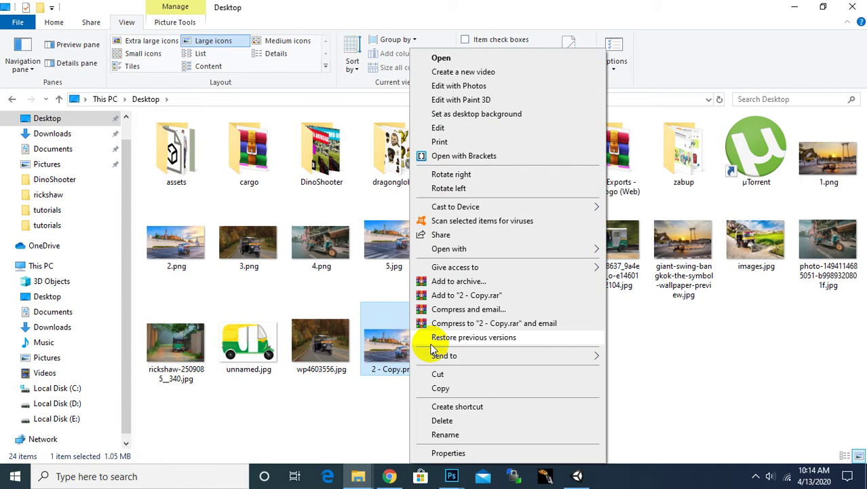
click(451, 435)
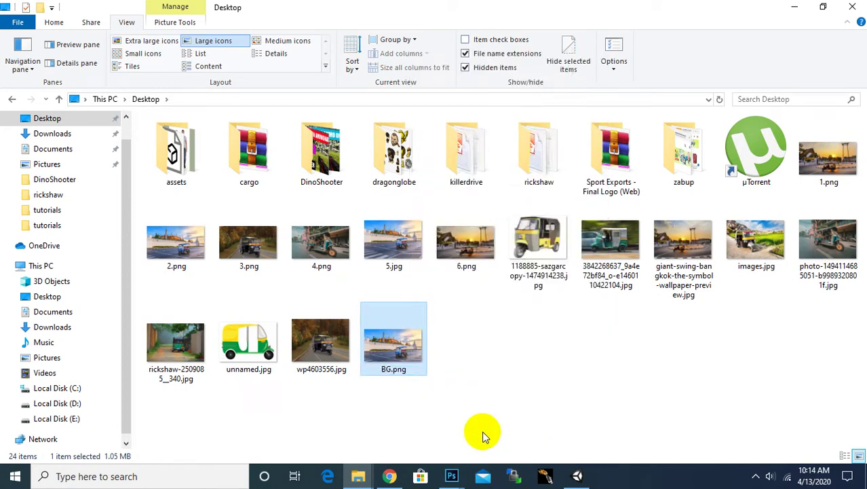
mouse_move(363, 484)
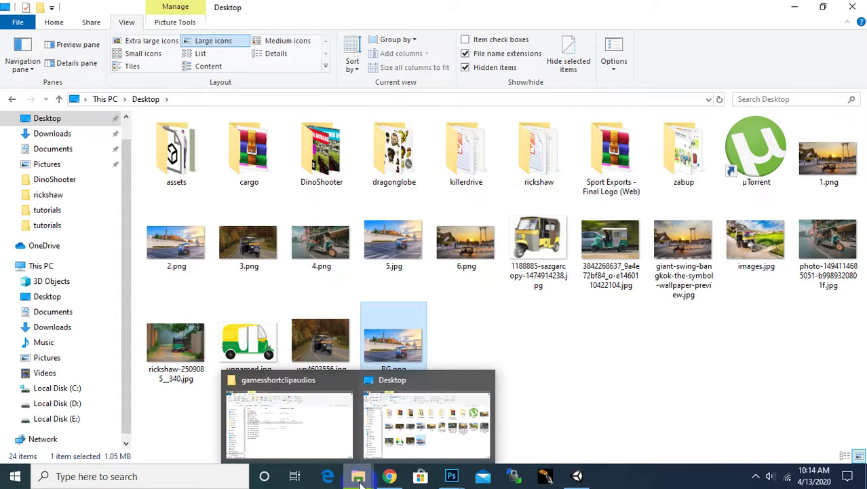
right_click(398, 354)
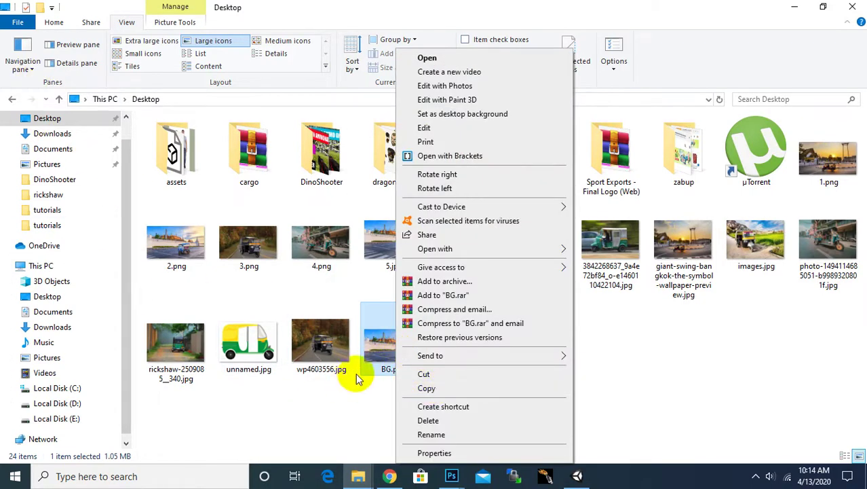
click(15, 100)
click(14, 100)
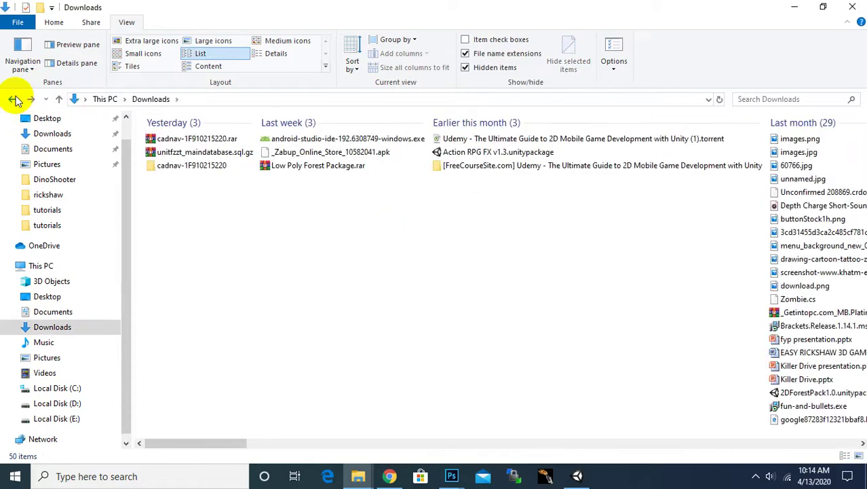
- Open the Desktop in a separate restored window beside the Sprites folder
click(15, 100)
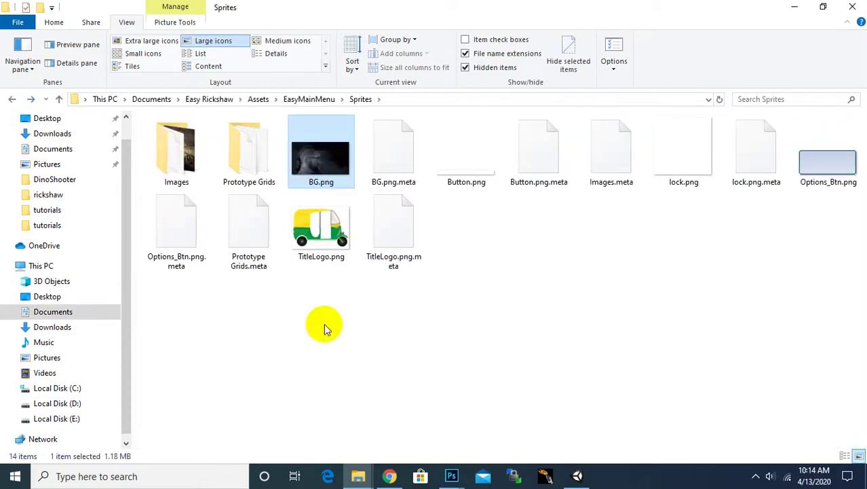
right_click(47, 124)
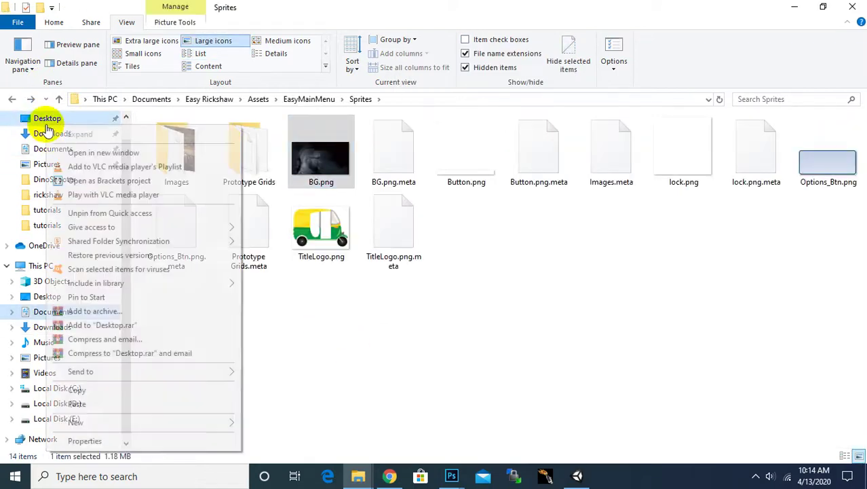
click(73, 152)
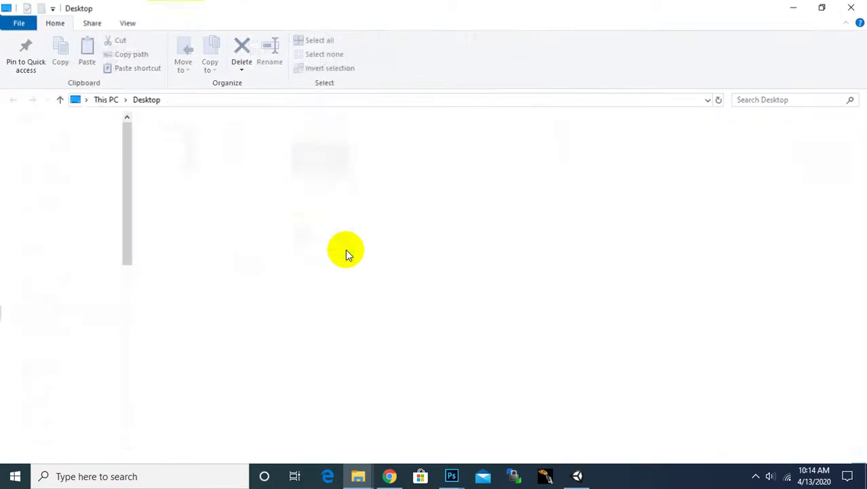
click(820, 7)
scroll(606, 319, down, 2)
scroll(611, 323, down, 3)
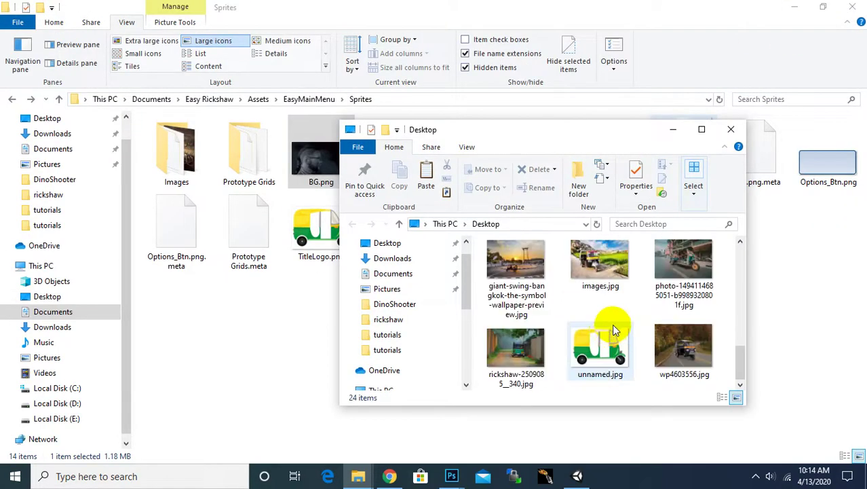
scroll(606, 323, up, 1)
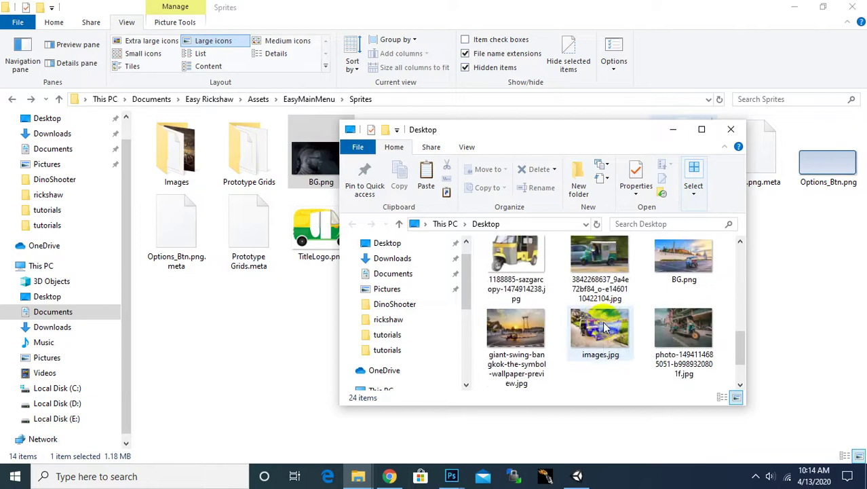
scroll(604, 322, up, 5)
scroll(603, 321, up, 1)
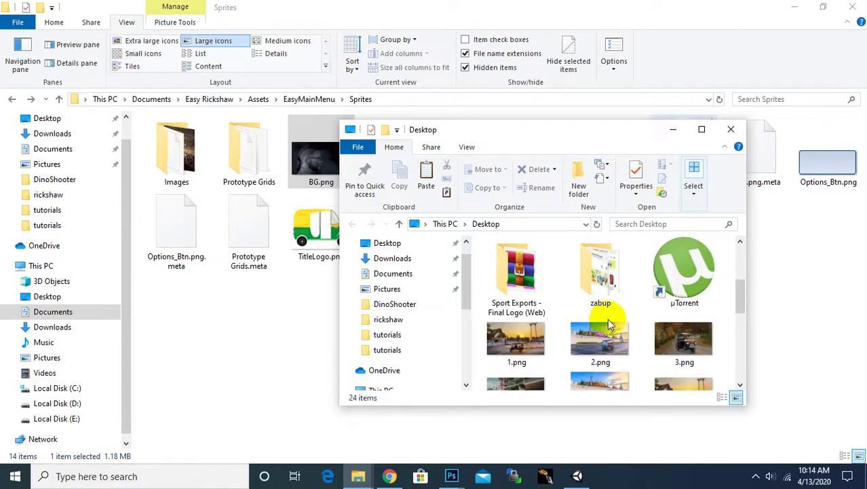
scroll(549, 337, down, 1)
scroll(546, 334, down, 1)
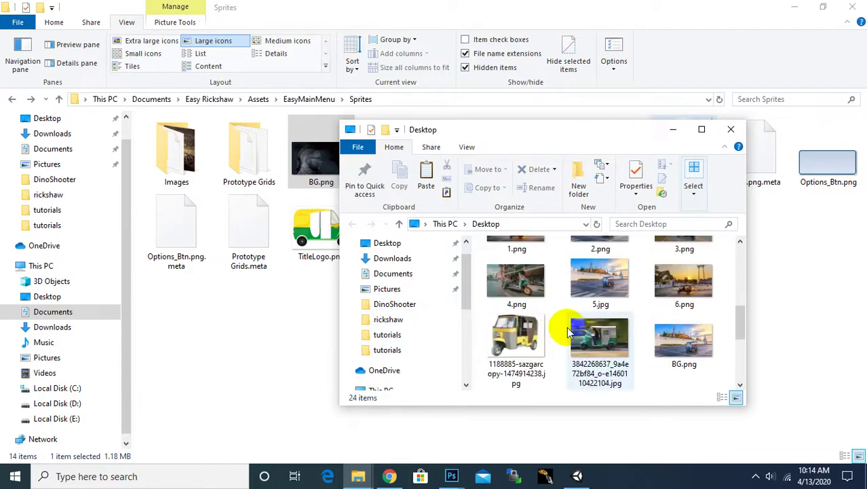
- Move the Desktop BG.png into Sprites, replacing the old one, and open the Images subfolder
click(287, 320)
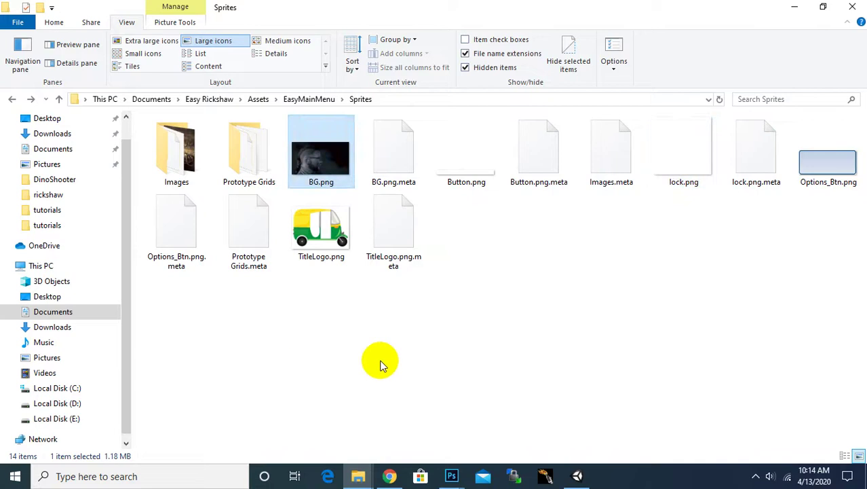
key(Return)
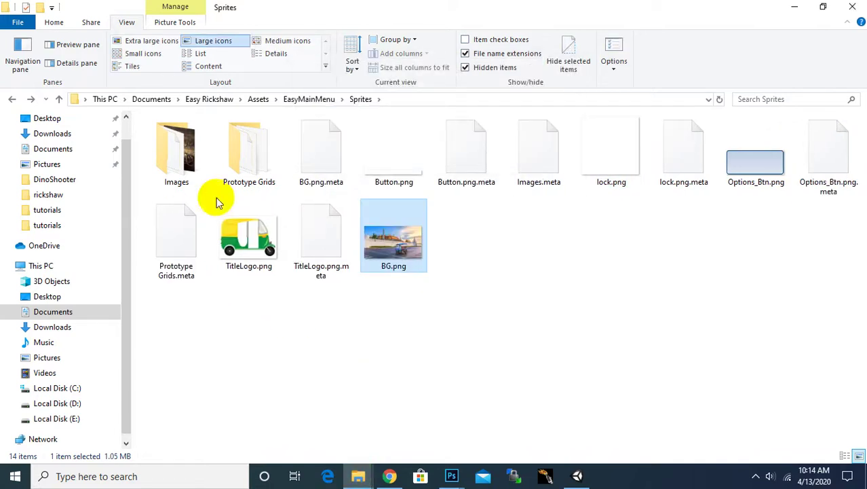
double_click(179, 153)
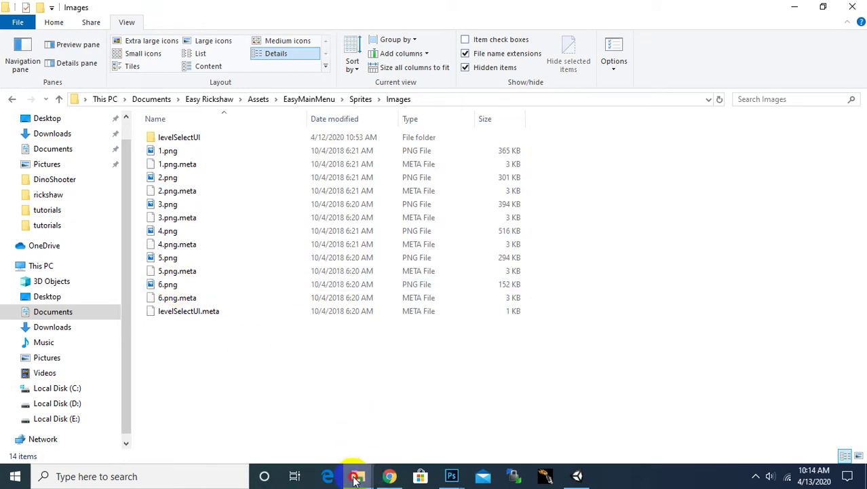
- Move the six Desktop images 1.png–6.png into the Images folder, overwriting the old ones
mouse_move(356, 479)
click(483, 407)
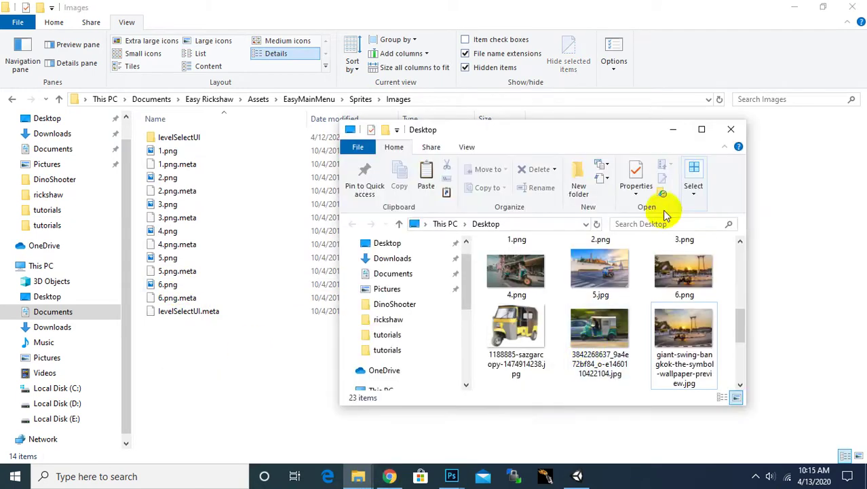
click(701, 130)
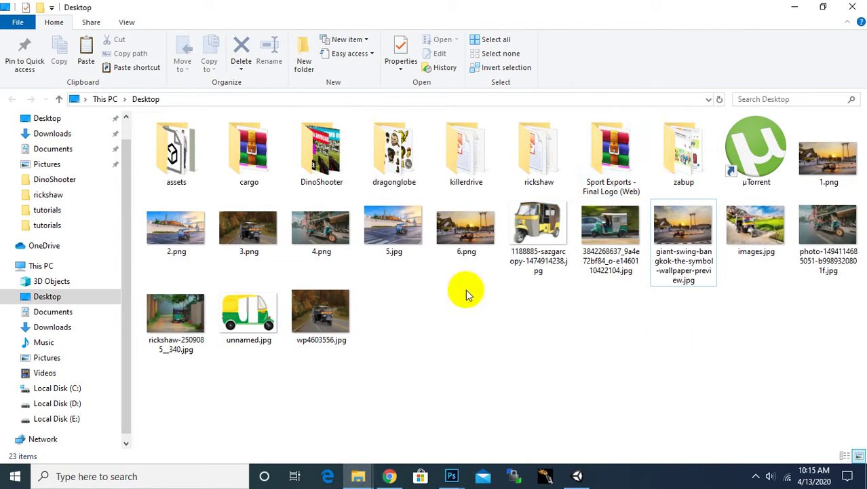
click(462, 244)
shift+click(829, 166)
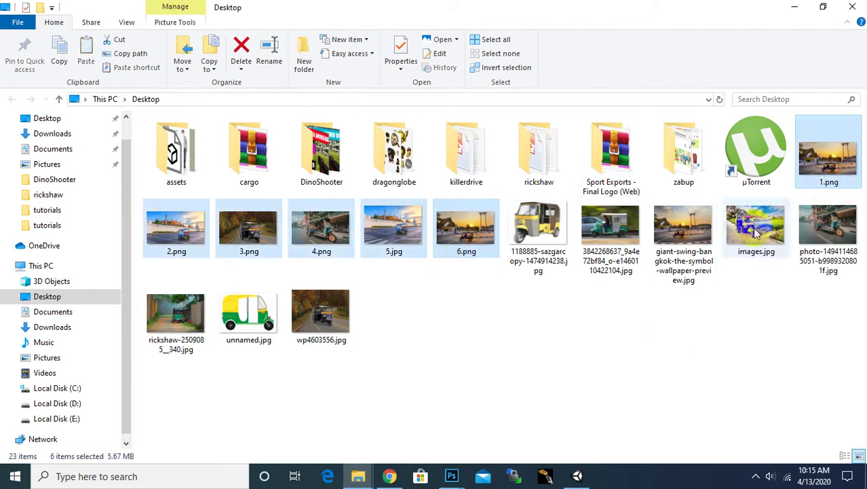
mouse_move(472, 251)
mouse_down()
mouse_move(443, 308)
mouse_move(350, 417)
mouse_up()
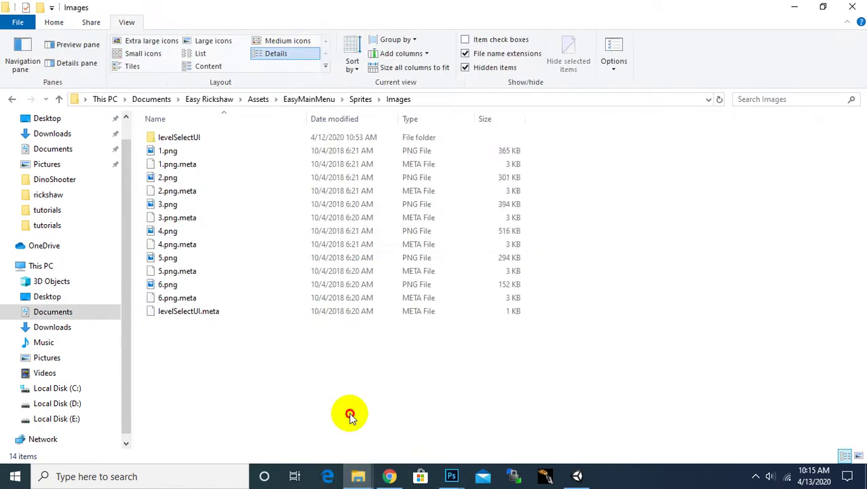
drag(350, 417, 416, 400)
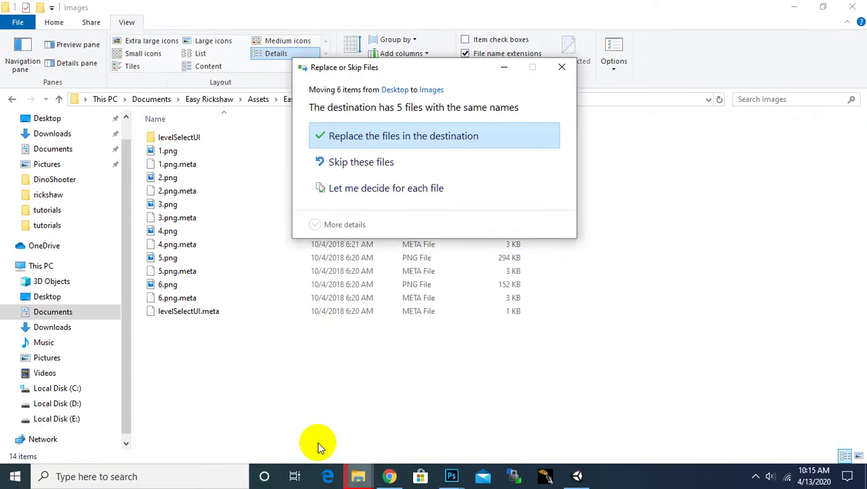
click(435, 138)
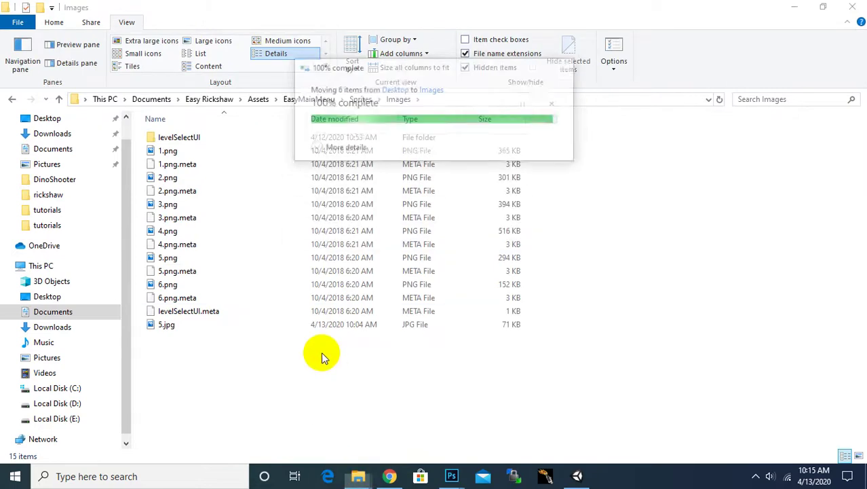
- Inspect the lv_1–lv_4 thumbnails in the levelSelectUI folder, then close that window
double_click(202, 137)
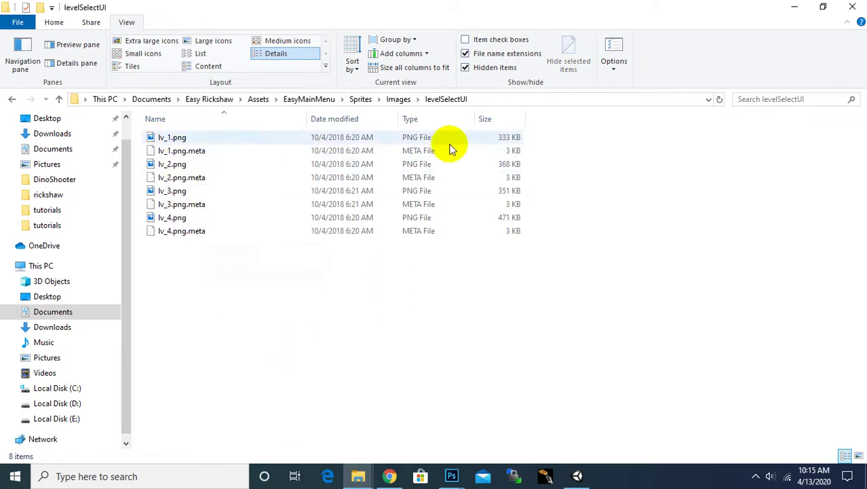
mouse_move(259, 276)
mouse_down()
mouse_move(162, 177)
mouse_move(268, 237)
mouse_move(189, 296)
mouse_up()
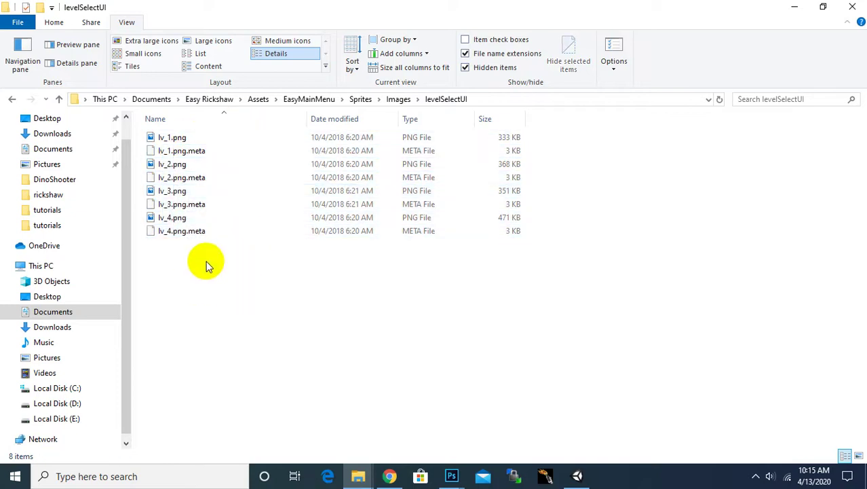
click(851, 9)
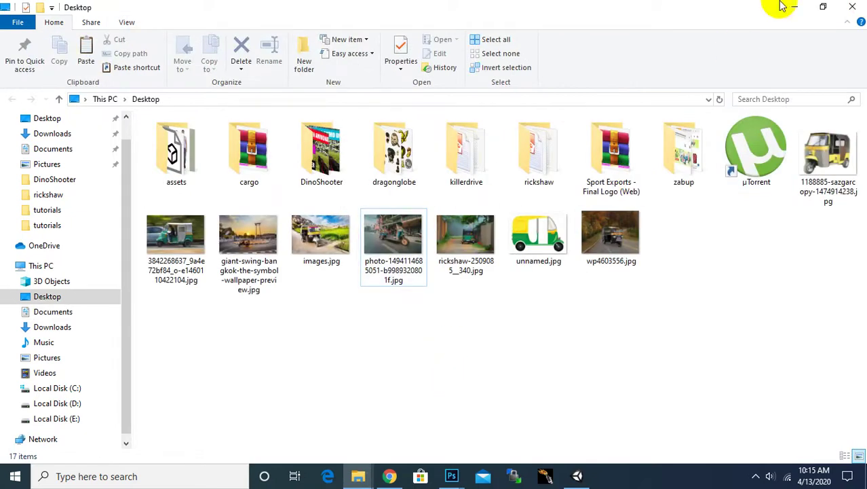
- Close the Desktop window and open Documents in a new window alongside gamesshortclipaudios
click(853, 8)
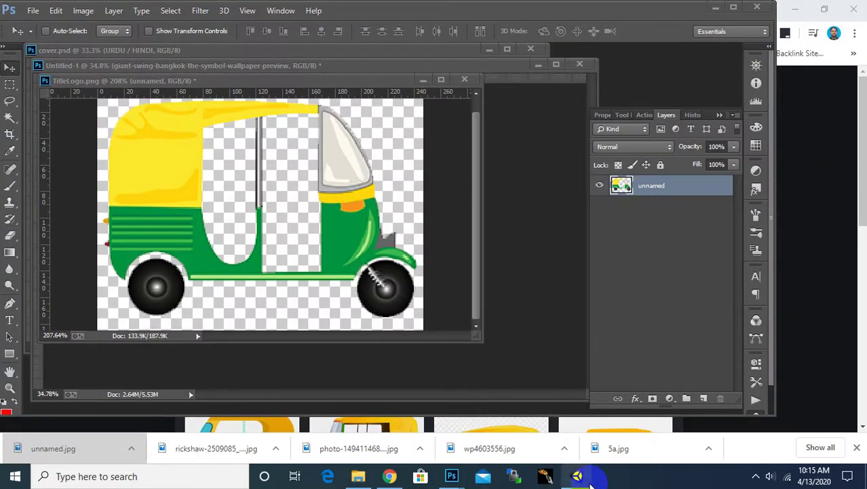
click(757, 477)
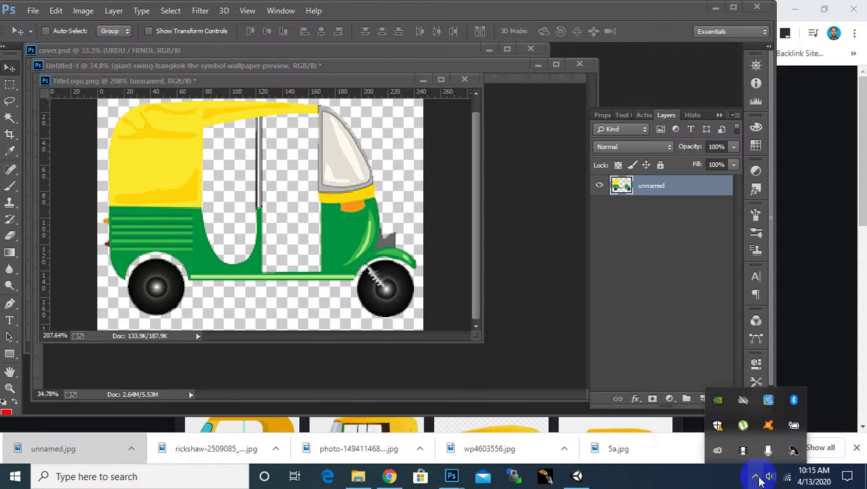
click(358, 475)
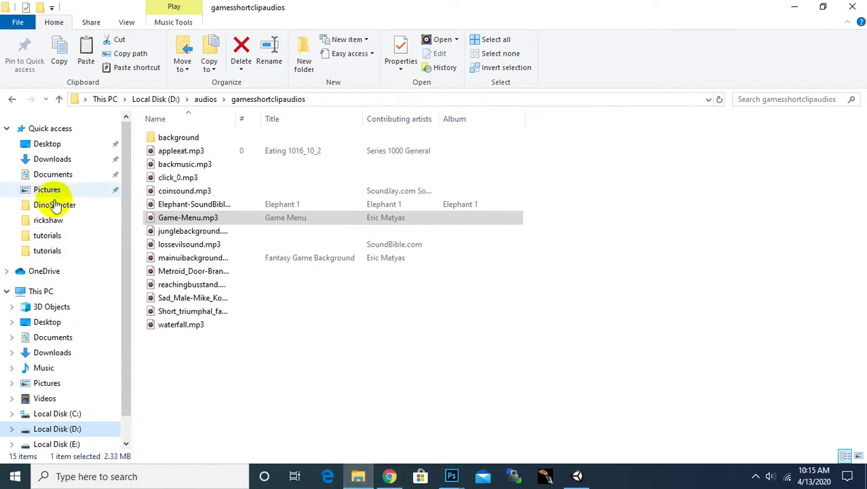
right_click(50, 178)
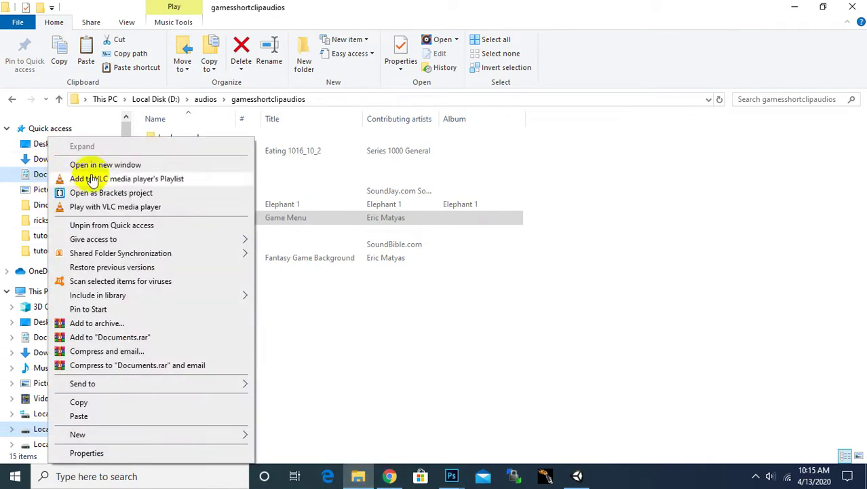
click(245, 220)
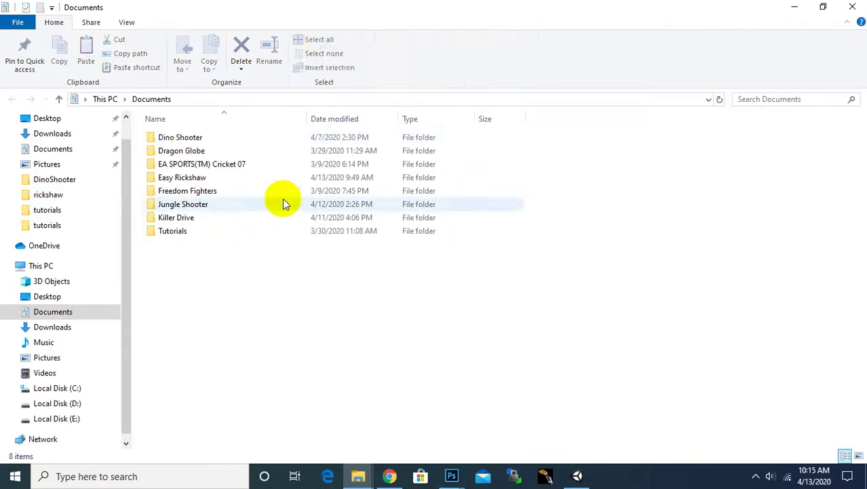
- Navigate Easy Rickshaw > Assets > EasyMainMenu > Scripts > EasyAudioUtility > Sample Audio Clips
double_click(188, 178)
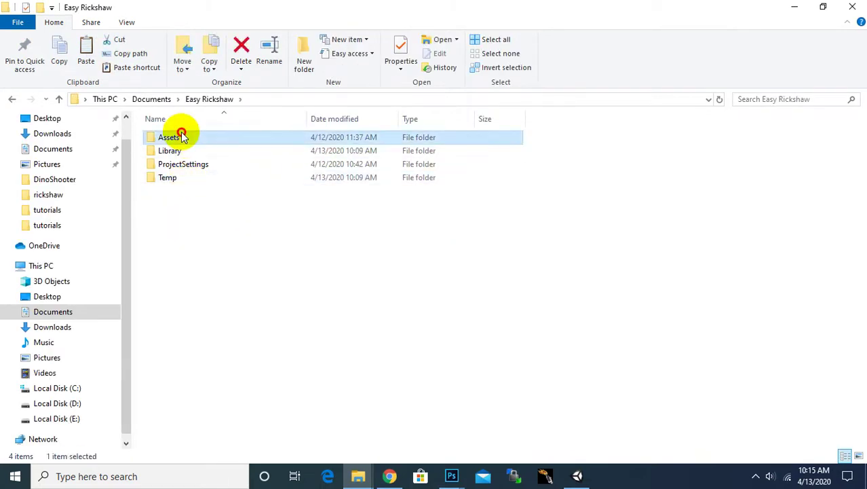
double_click(182, 137)
click(192, 153)
double_click(192, 153)
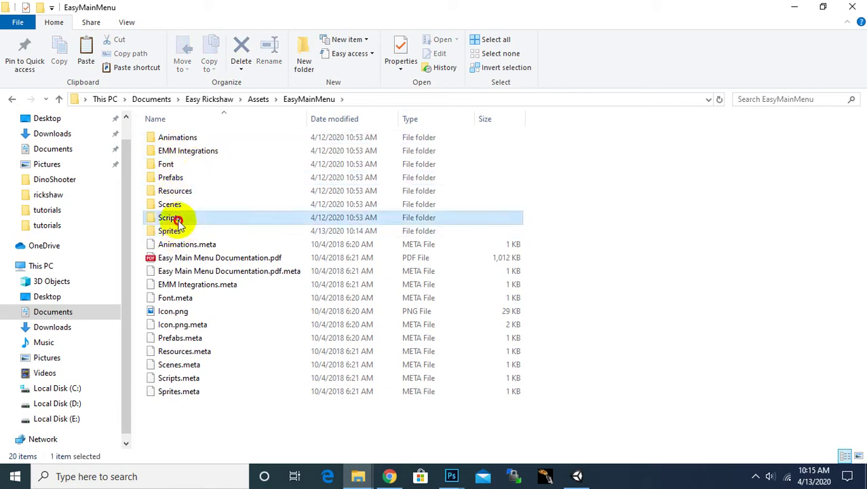
double_click(171, 219)
click(190, 156)
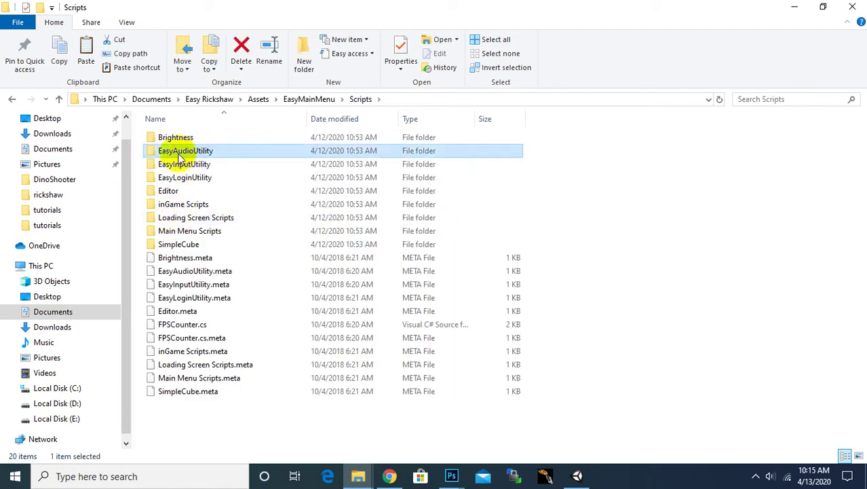
double_click(190, 153)
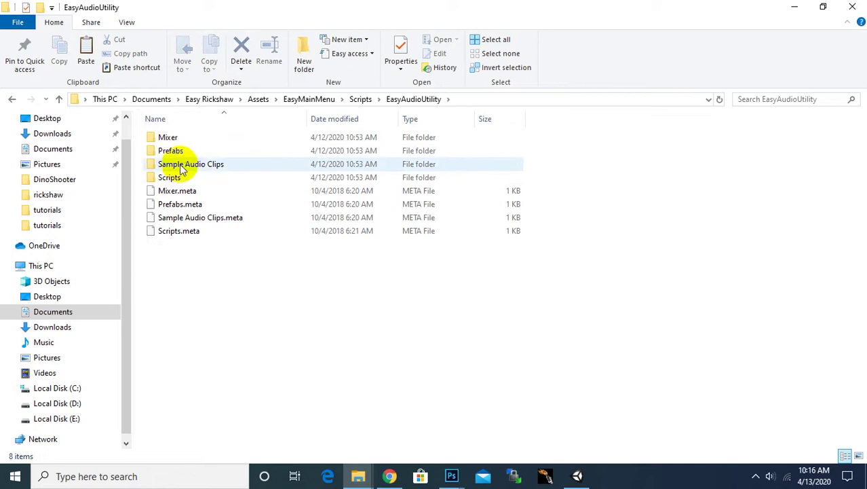
click(202, 167)
double_click(202, 167)
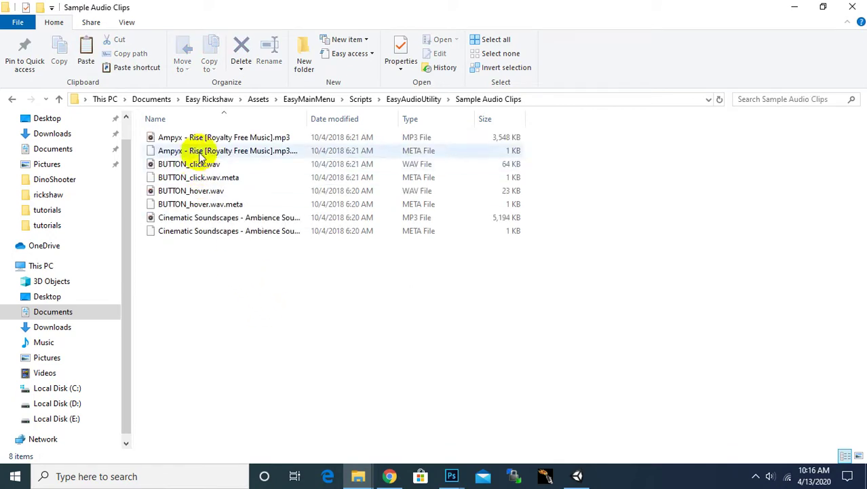
- Copy the Ampyx - Rise track's file name and return to the gamesshortclipaudios window
click(205, 138)
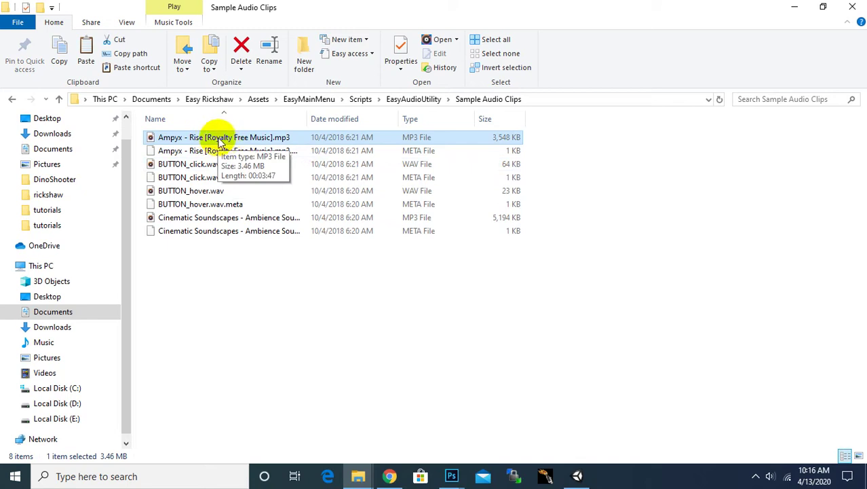
right_click(223, 144)
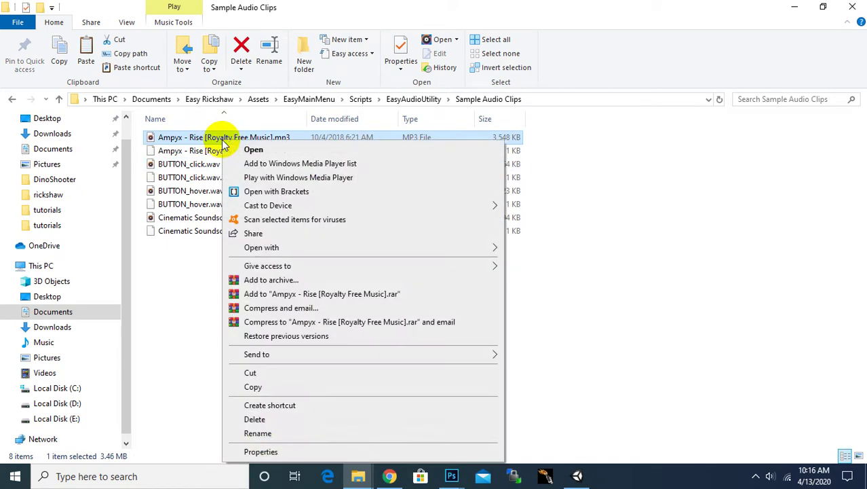
click(263, 433)
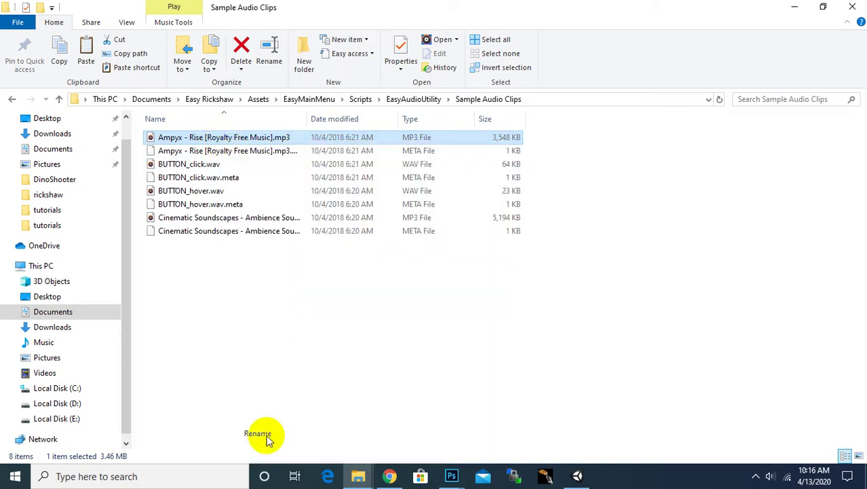
click(360, 478)
click(309, 420)
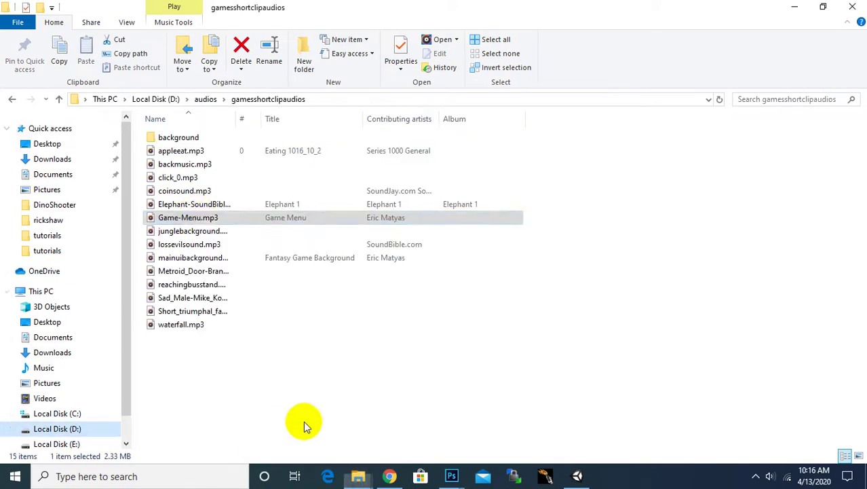
- Rename Game-Menu.mp3 to the Ampyx - Rise name and replace the Sample Audio Clips original
right_click(183, 224)
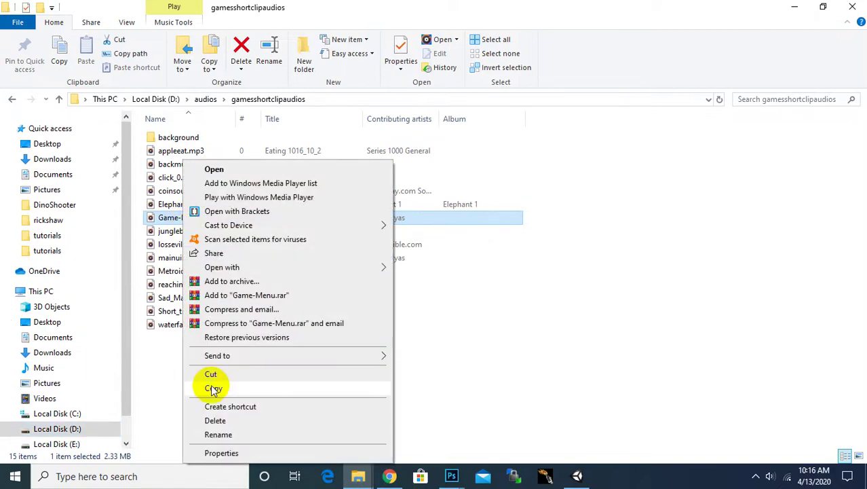
click(217, 435)
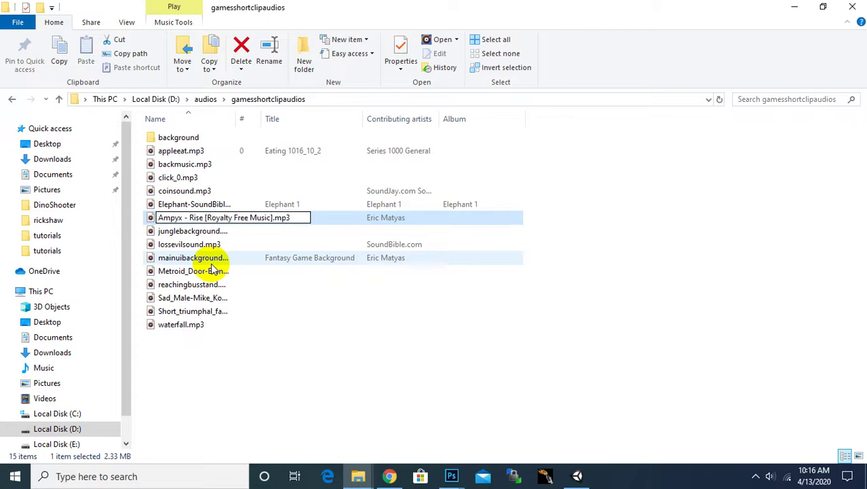
key(Return)
mouse_move(175, 151)
mouse_down()
mouse_move(380, 474)
mouse_move(358, 479)
mouse_move(409, 445)
mouse_move(364, 330)
mouse_up()
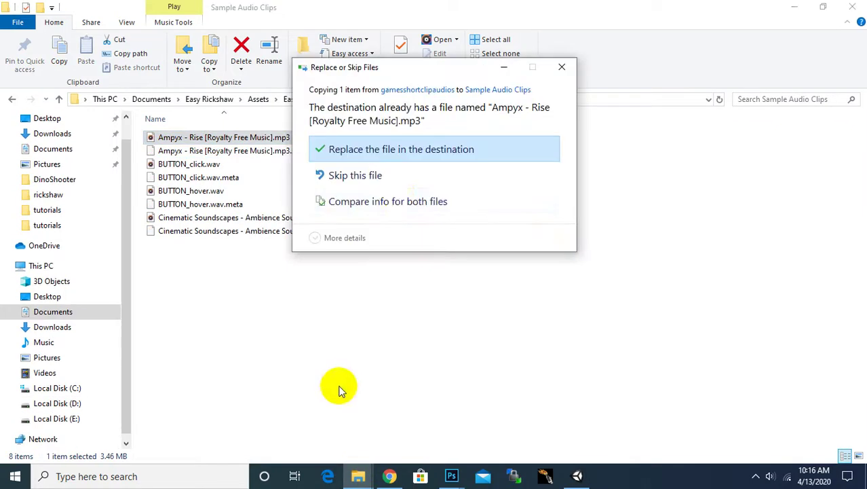
click(405, 148)
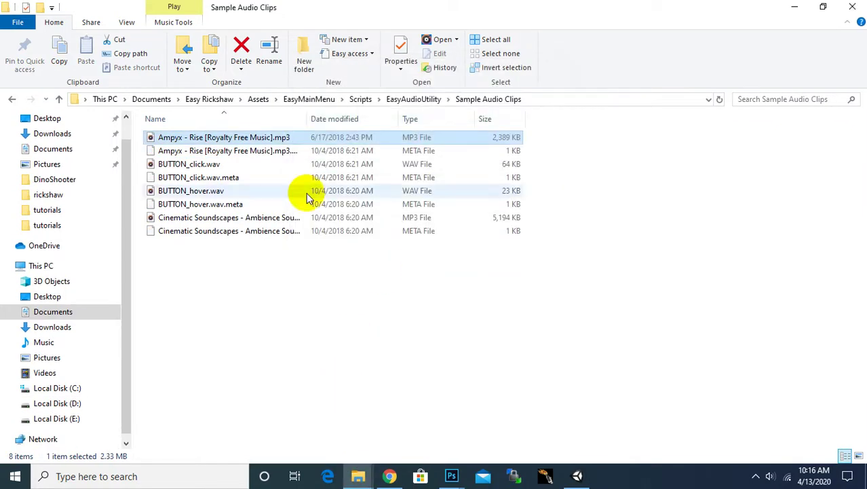
- Copy the new Ampyx track and switch back to the gamesshortclipaudios window
right_click(279, 142)
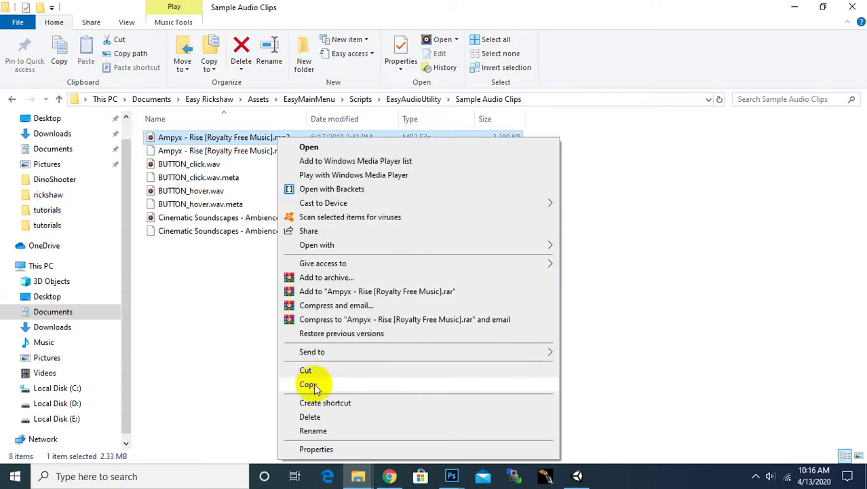
click(310, 384)
mouse_move(349, 464)
click(299, 411)
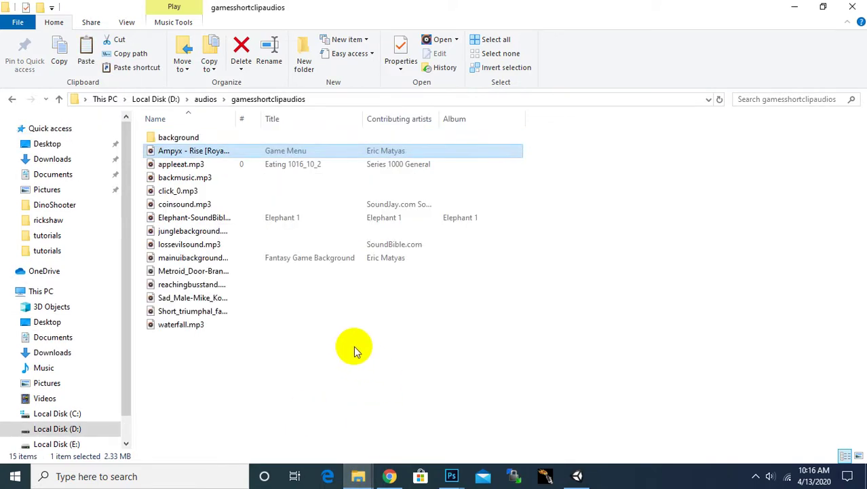
- Try pasting the copied track into gamesshortclipaudios, but keep the existing file instead of replacing
click(300, 395)
right_click(269, 381)
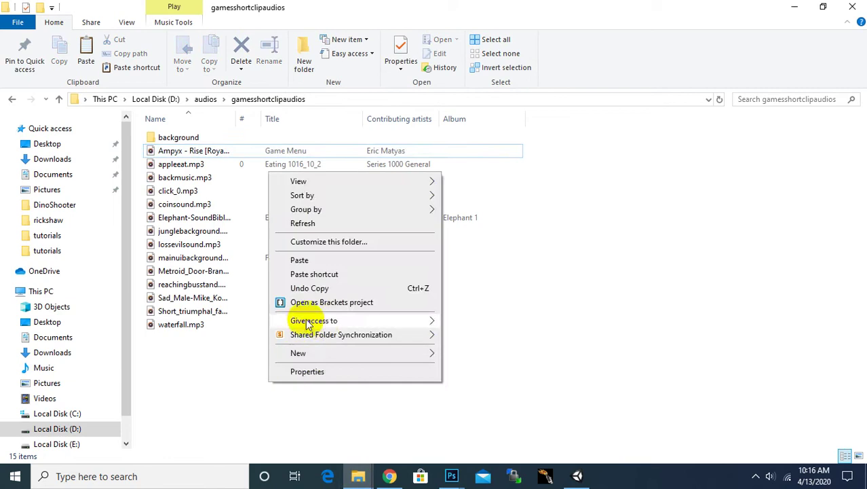
click(329, 260)
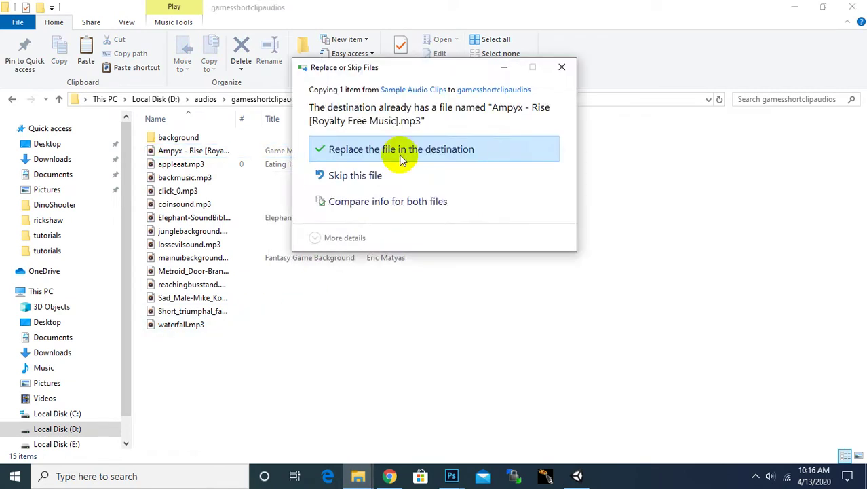
click(560, 67)
- Rename the Ampyx track in gamesshortclipaudios to MainMenu.mp3 and deselect it
click(228, 151)
right_click(228, 151)
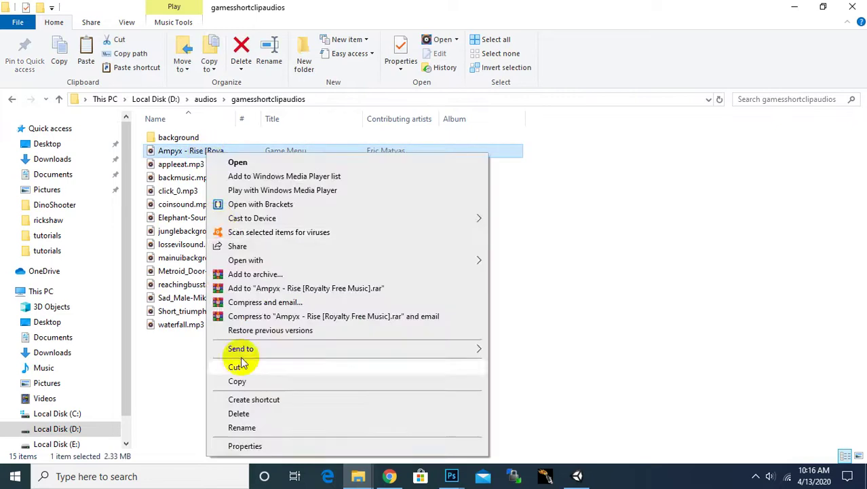
click(264, 425)
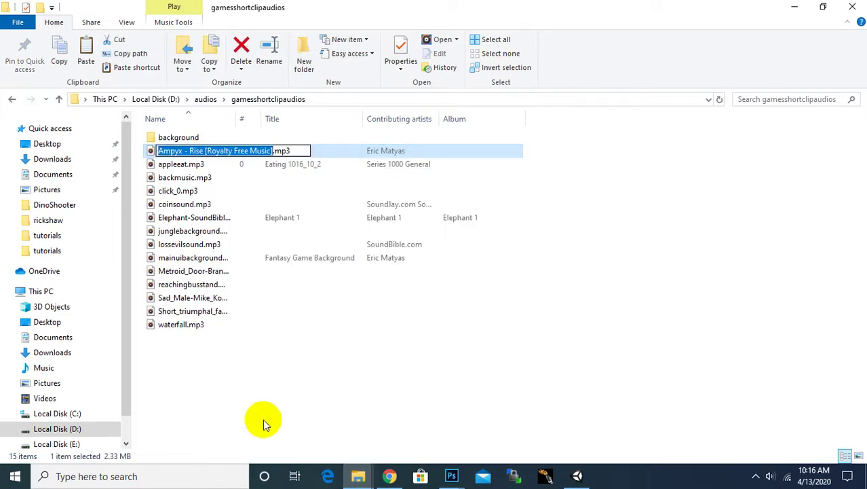
text(MainMenu)
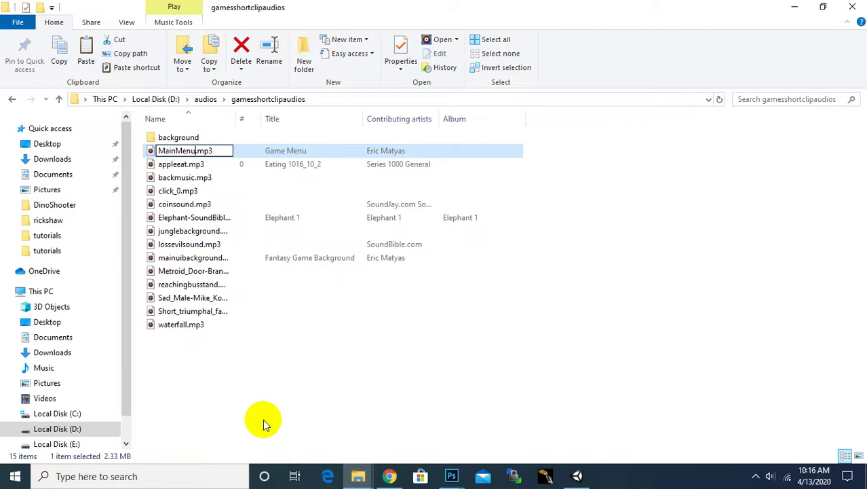
key(Return)
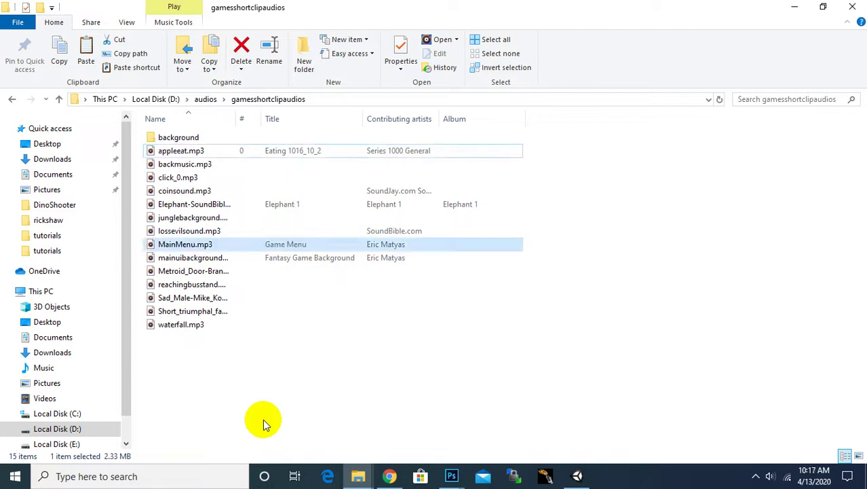
click(263, 418)
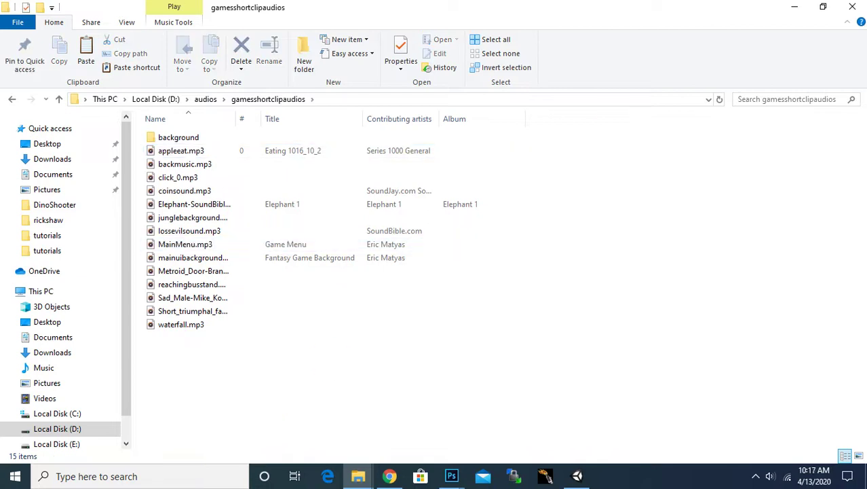
- Minimize Explorer and switch to the Unity editor so it reimports the new Ampyx - Rise clip
click(800, 10)
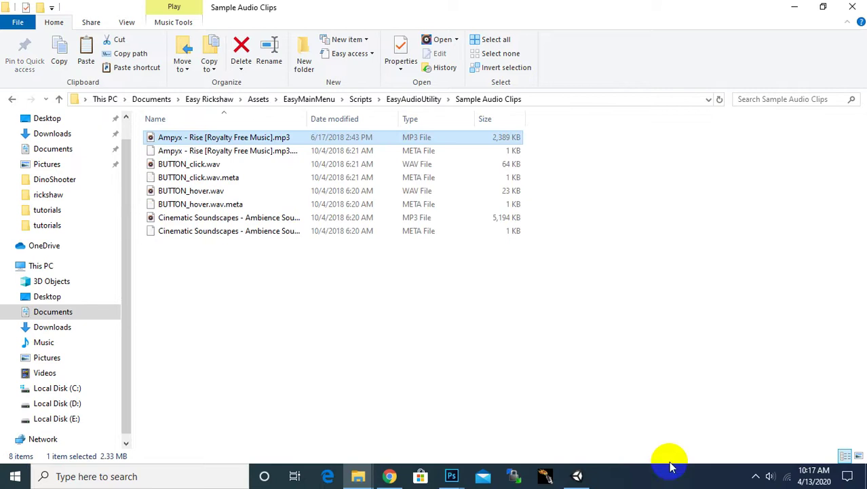
click(756, 477)
click(577, 477)
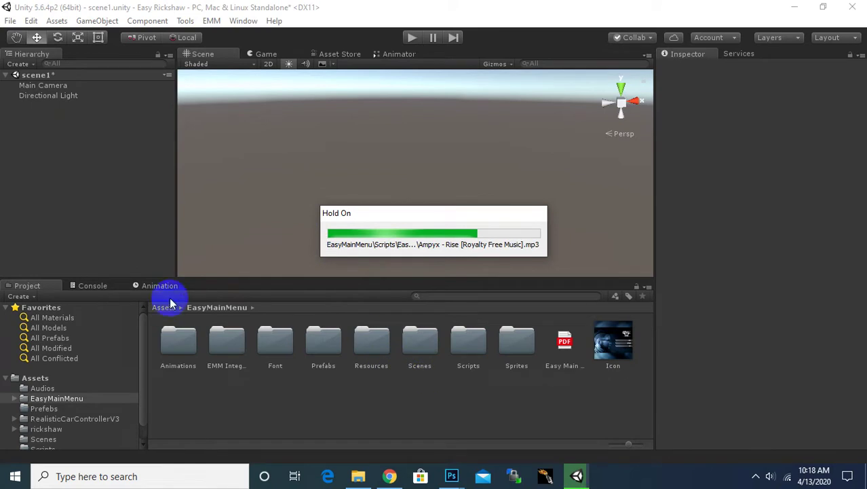
- Open the EasyMainMenu LoadingScreen scene, saving changes to scene1 first
double_click(426, 349)
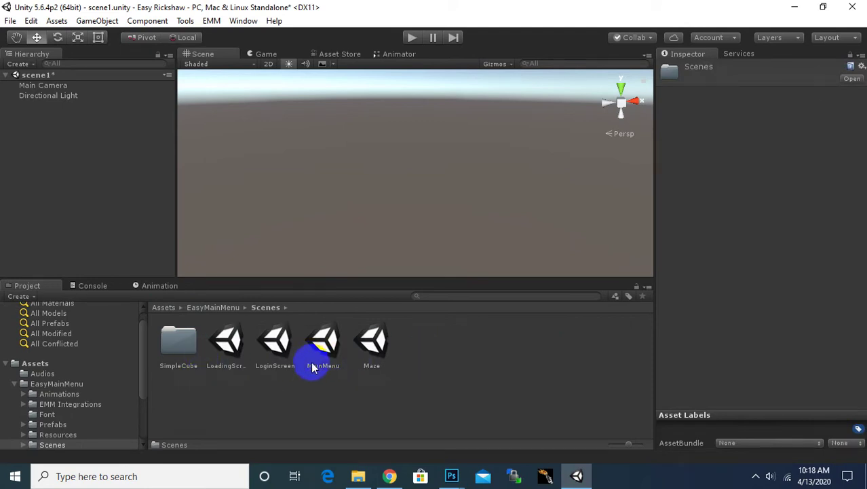
click(228, 354)
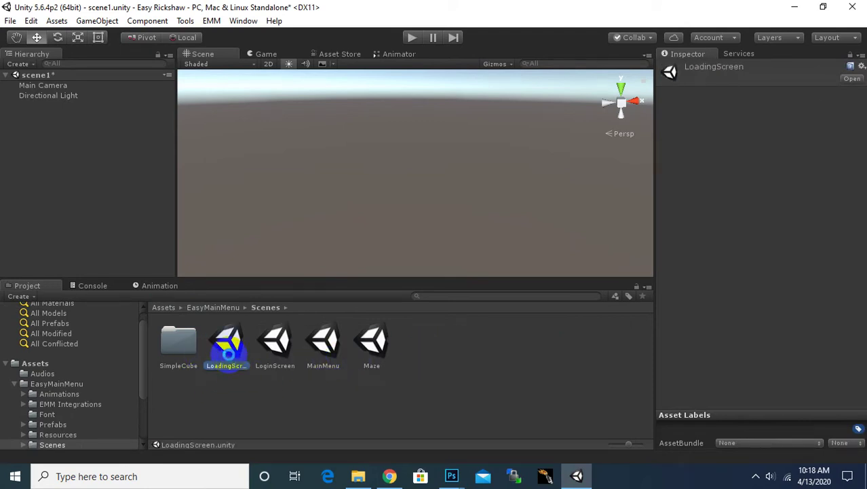
double_click(228, 354)
click(424, 265)
- Save the scene as LoadingScreen in the project's Assets/Scenes folder
click(11, 22)
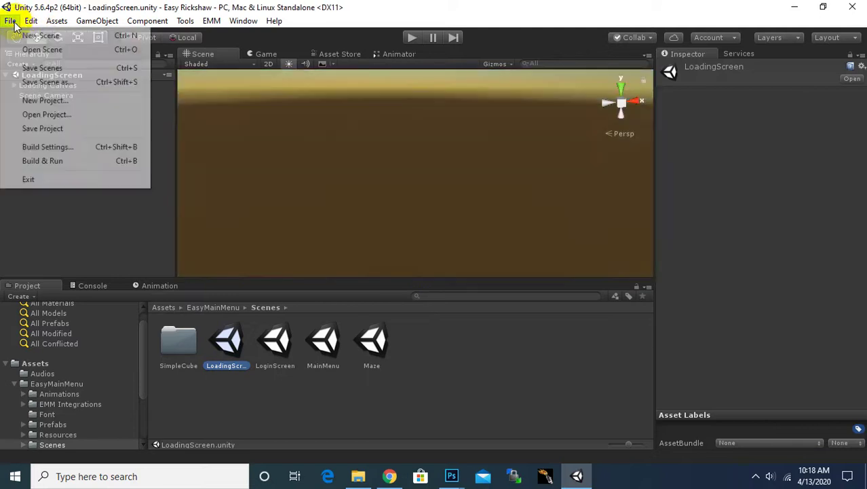
click(32, 88)
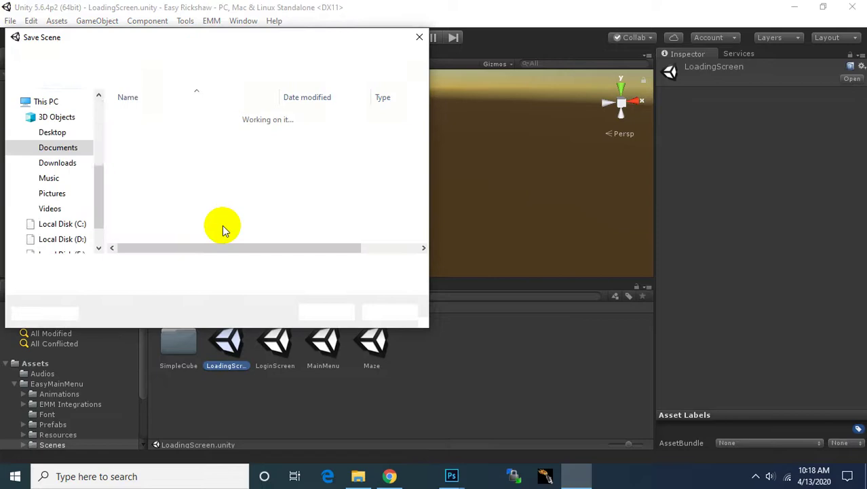
double_click(153, 182)
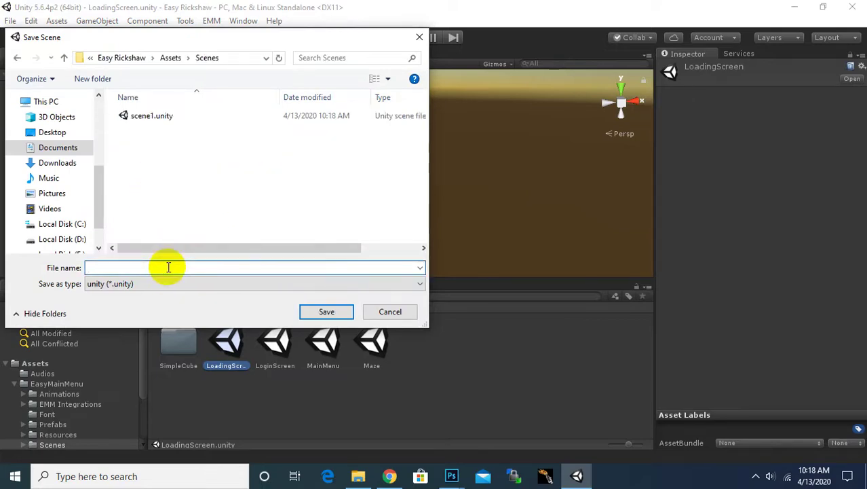
click(168, 267)
text(dingScreen)
key(Return)
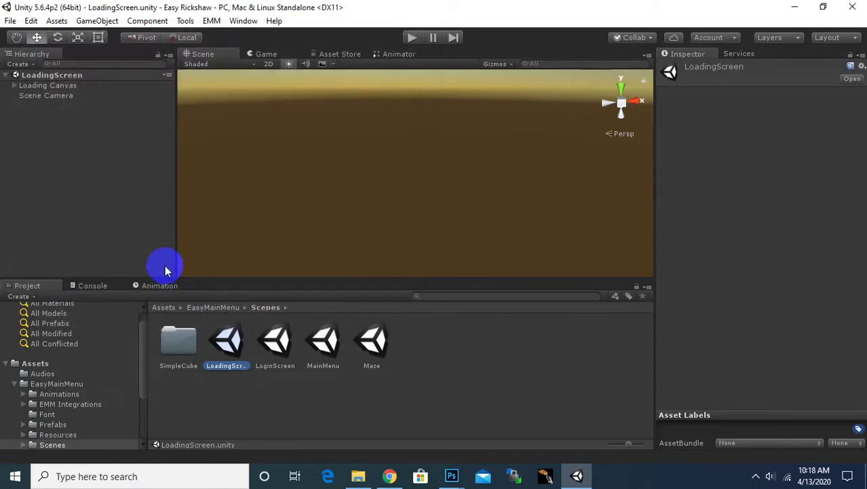
click(333, 352)
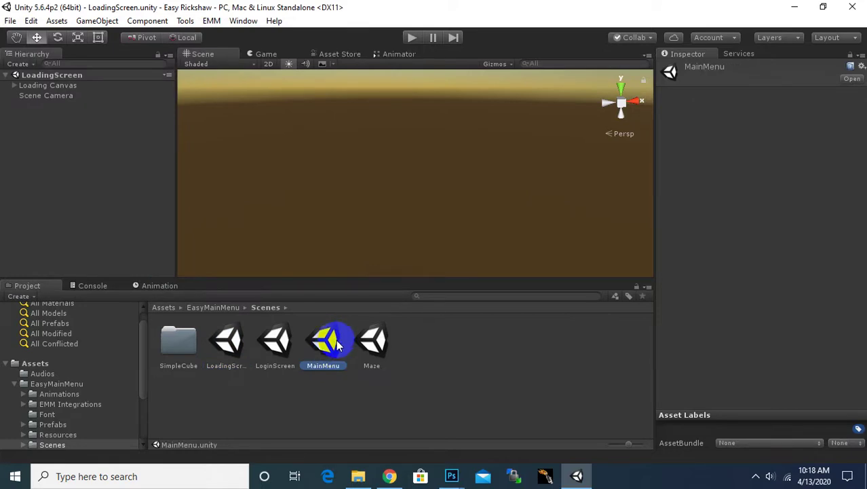
- Open MainMenu, save it as MainMenu in Assets/Scenes, then go back up to Assets
double_click(335, 346)
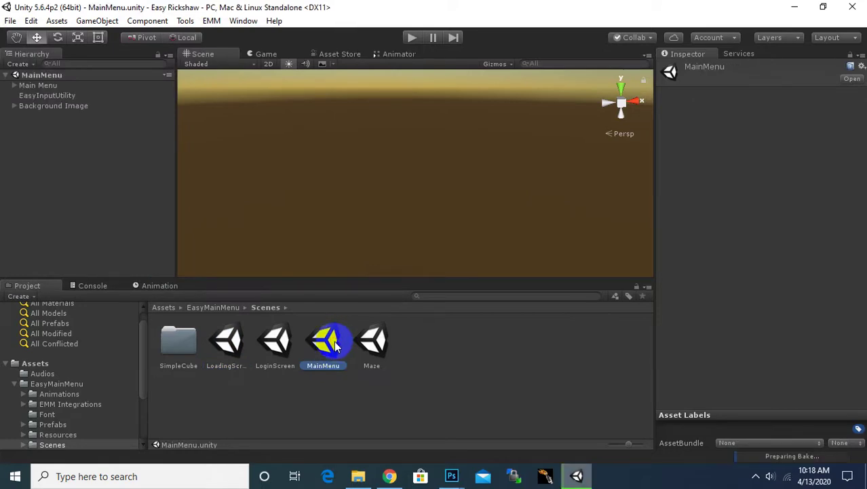
click(10, 21)
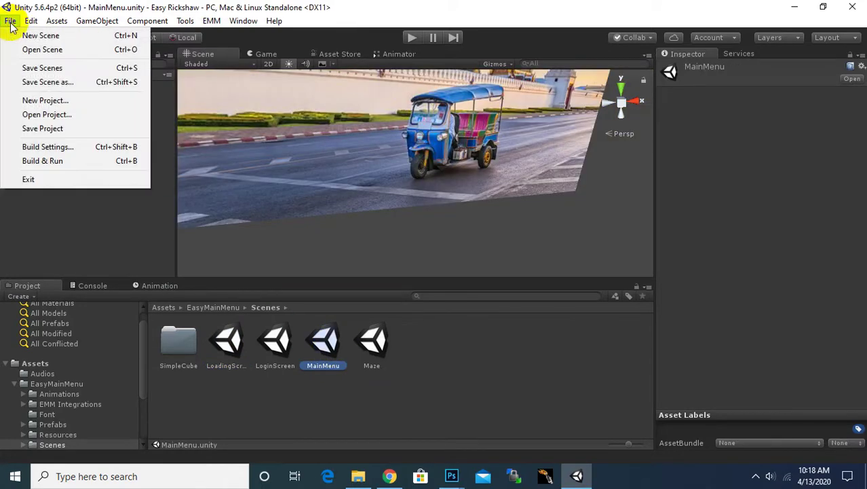
click(37, 82)
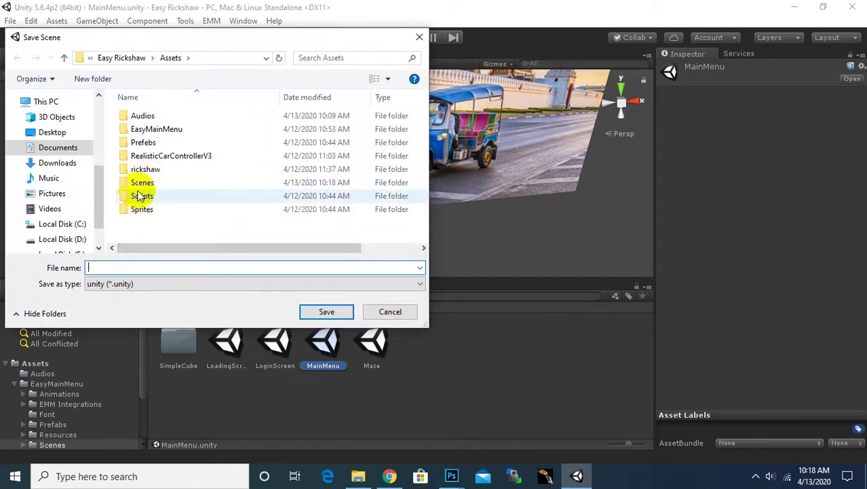
double_click(139, 183)
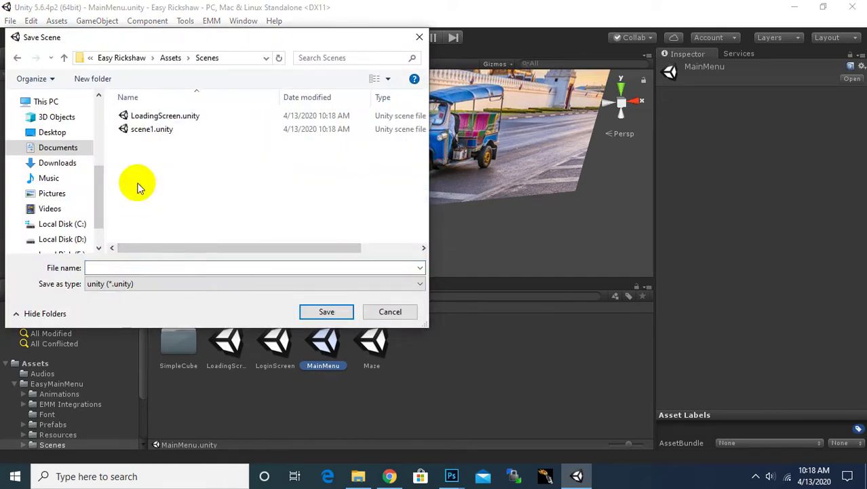
click(136, 267)
text(MainMen)
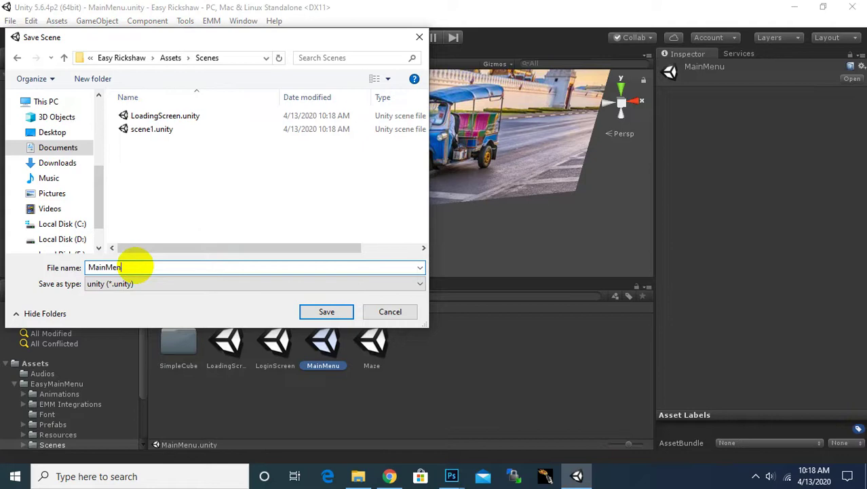
text(u)
key(Return)
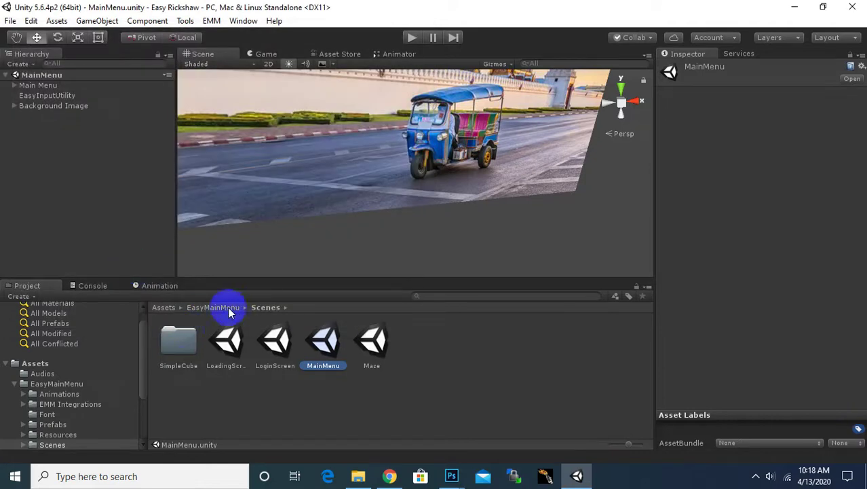
click(224, 307)
click(164, 307)
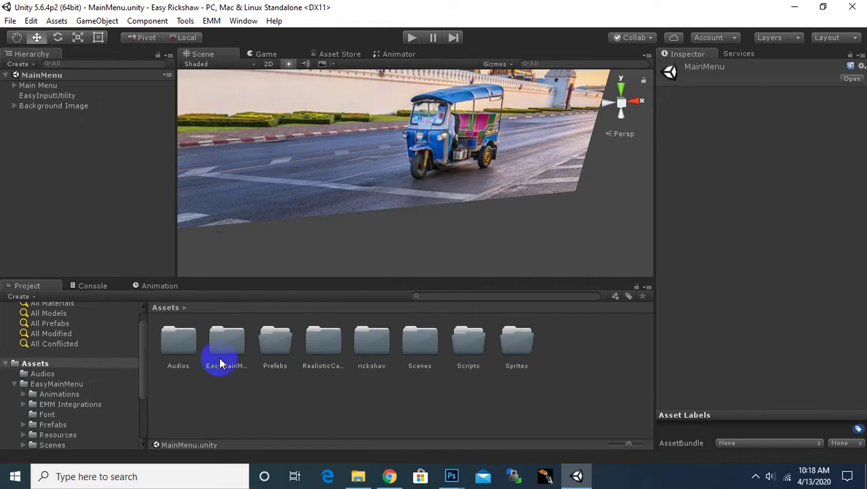
- In Build Settings, add Scenes/LoadingScreen, Scenes/MainMenu and Scenes/scene1 as build scenes 0, 1, 2
double_click(412, 351)
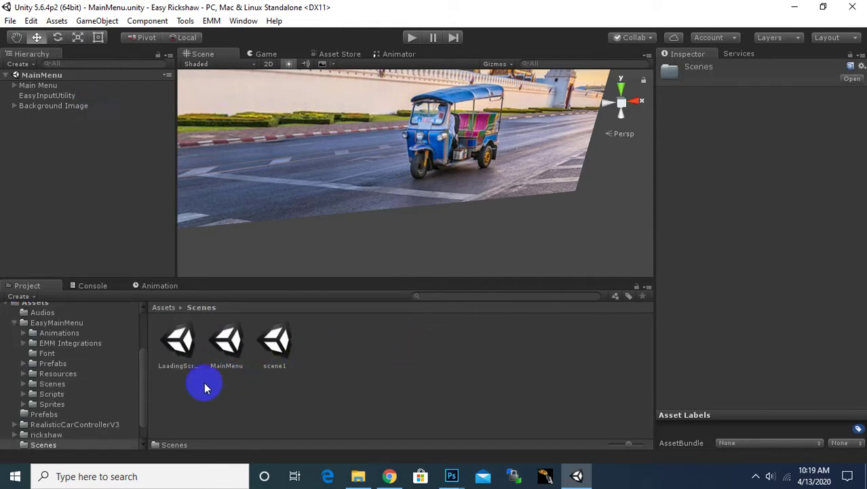
click(11, 21)
click(41, 146)
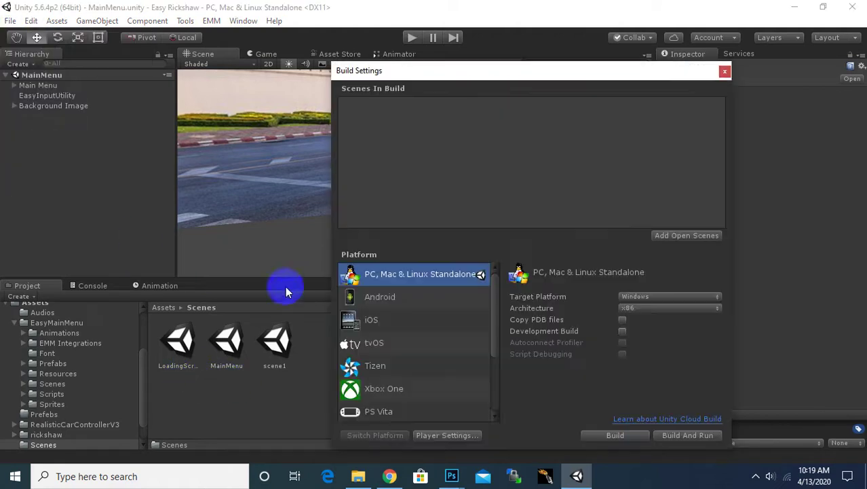
mouse_move(178, 340)
mouse_down()
mouse_move(283, 243)
mouse_move(398, 159)
mouse_up()
drag(237, 329, 491, 150)
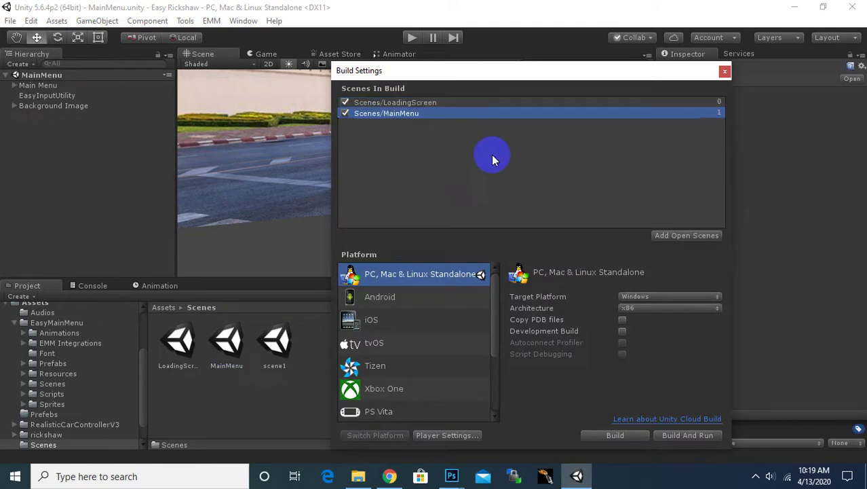
click(282, 338)
drag(283, 337, 461, 165)
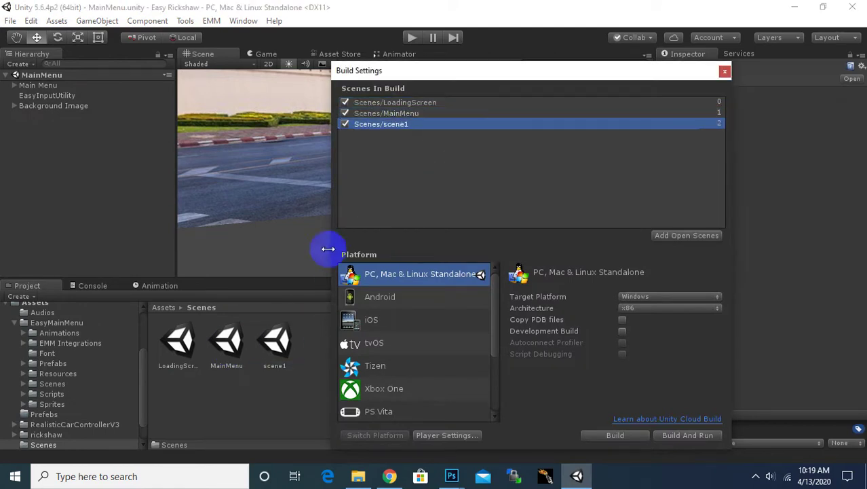
click(724, 70)
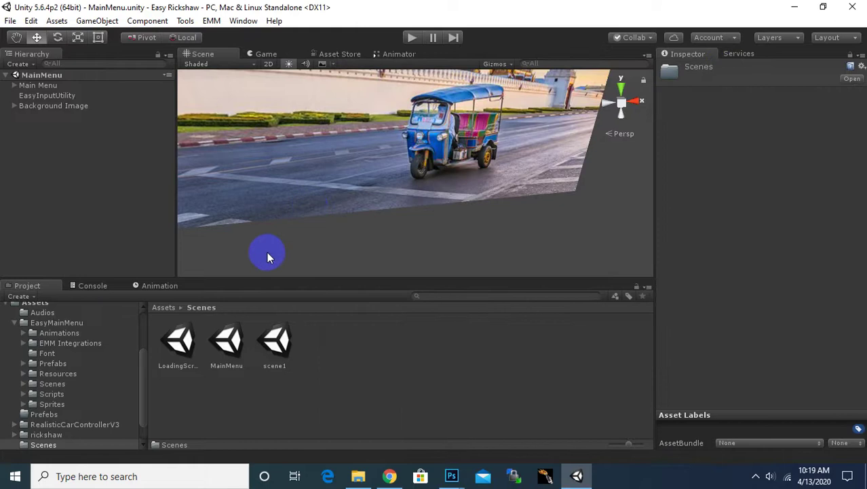
click(226, 338)
- Open LoadingScreen and play through the loading screens to the rickshaw main menu
click(183, 347)
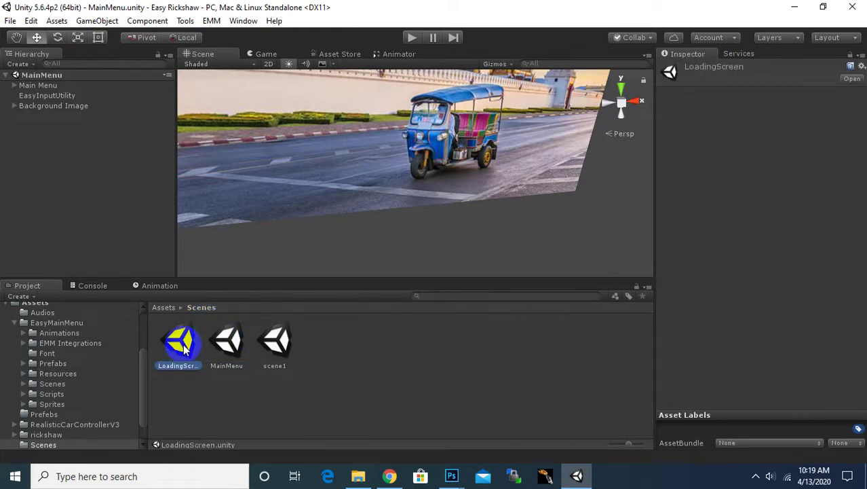
double_click(183, 347)
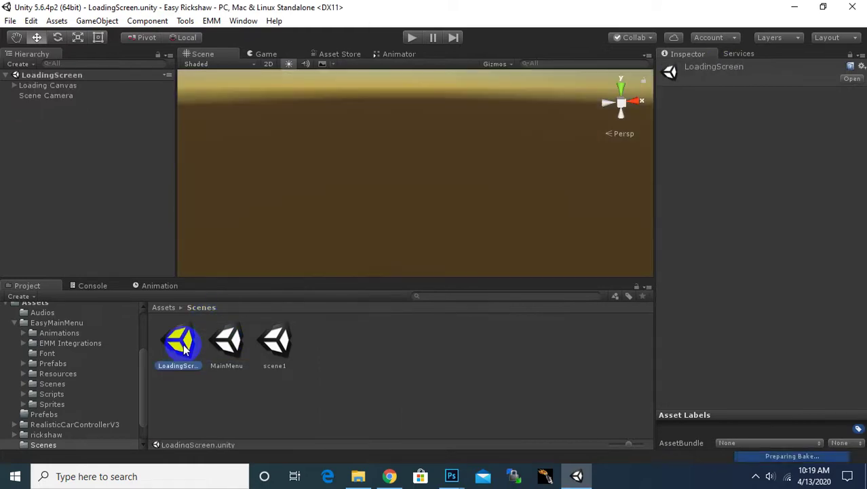
click(413, 40)
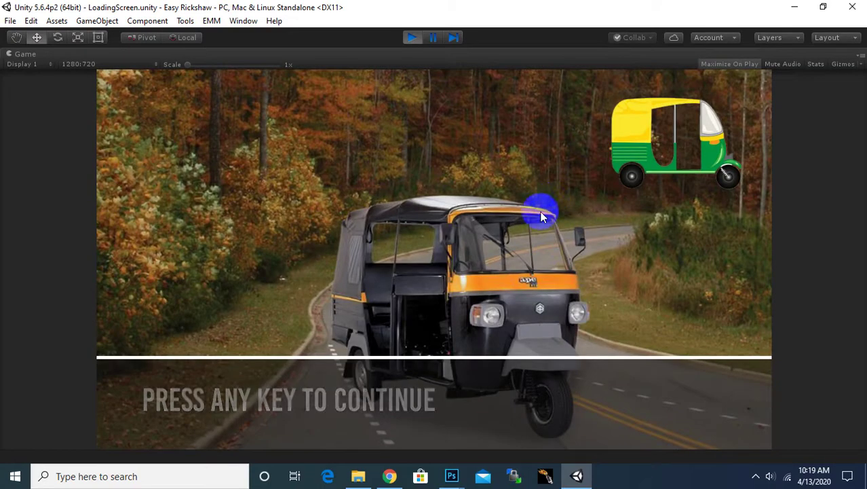
click(715, 143)
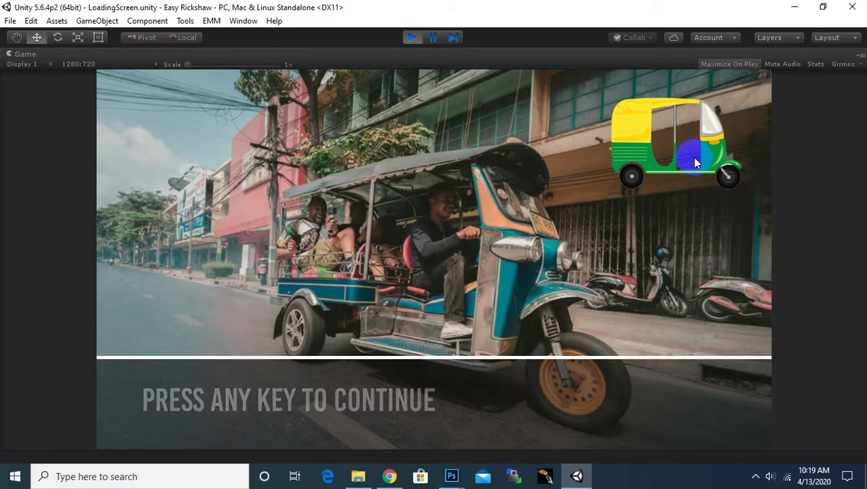
click(568, 214)
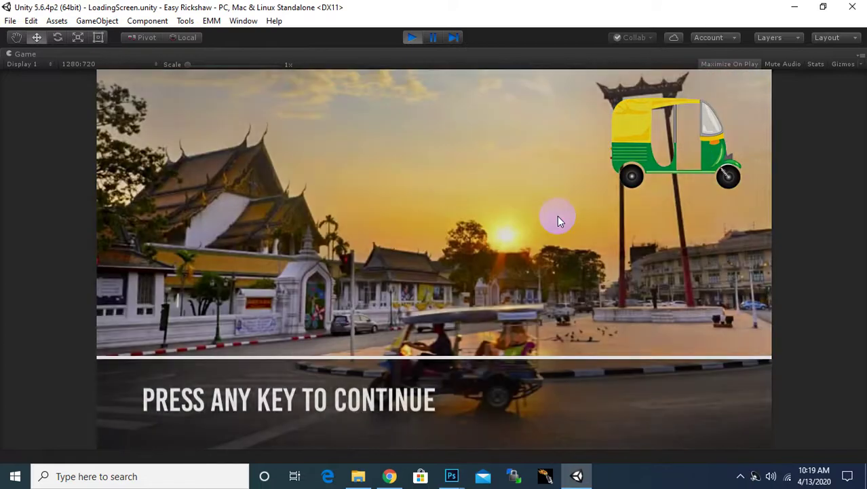
click(557, 219)
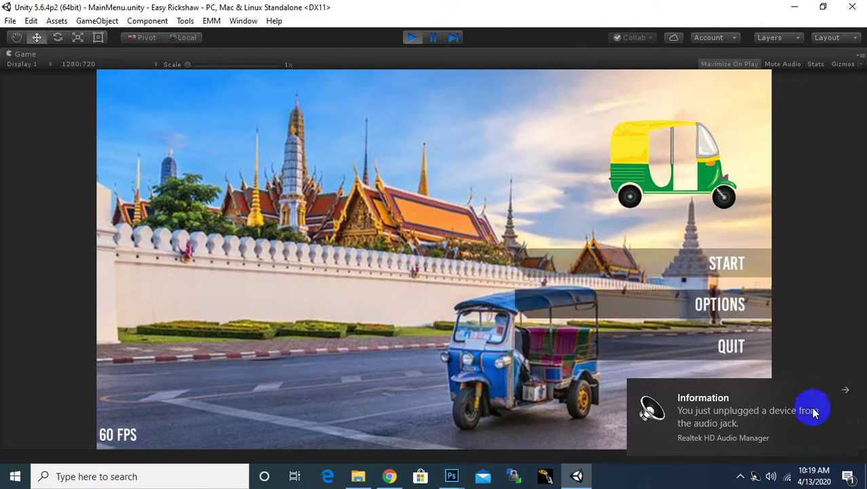
click(847, 391)
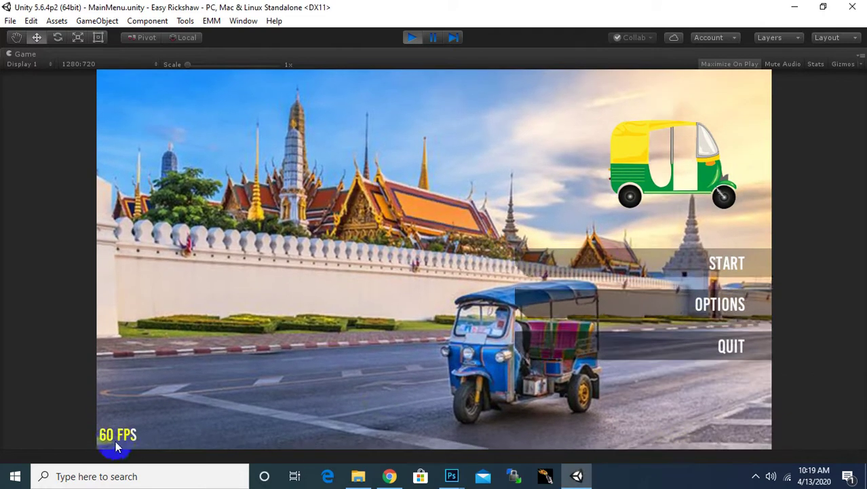
- Test Options and Back, reach Level Select via Start > New Game, close it and stop playing
click(736, 307)
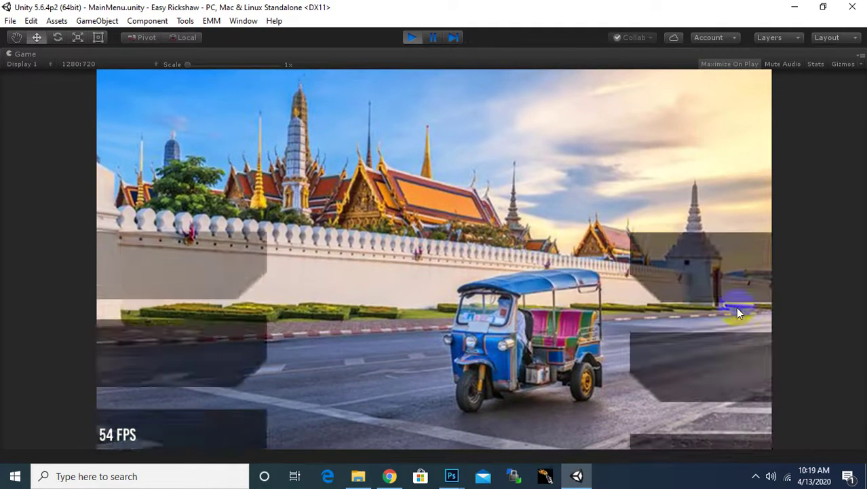
click(165, 380)
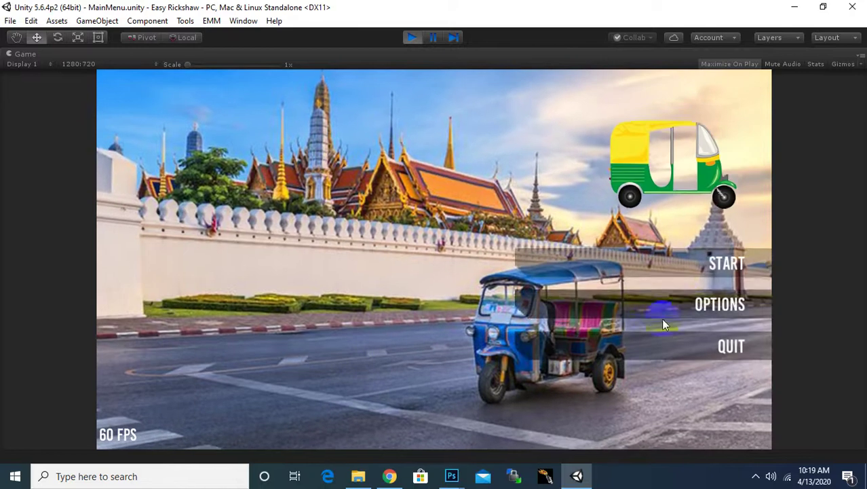
click(687, 272)
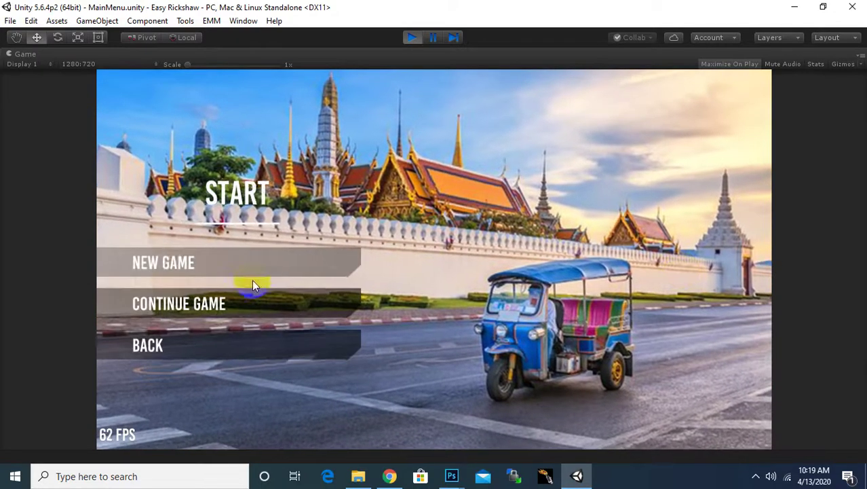
click(150, 268)
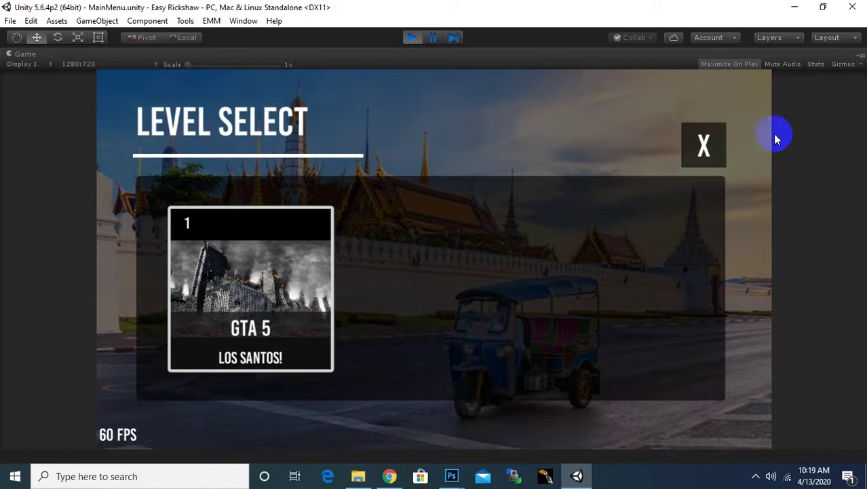
click(709, 142)
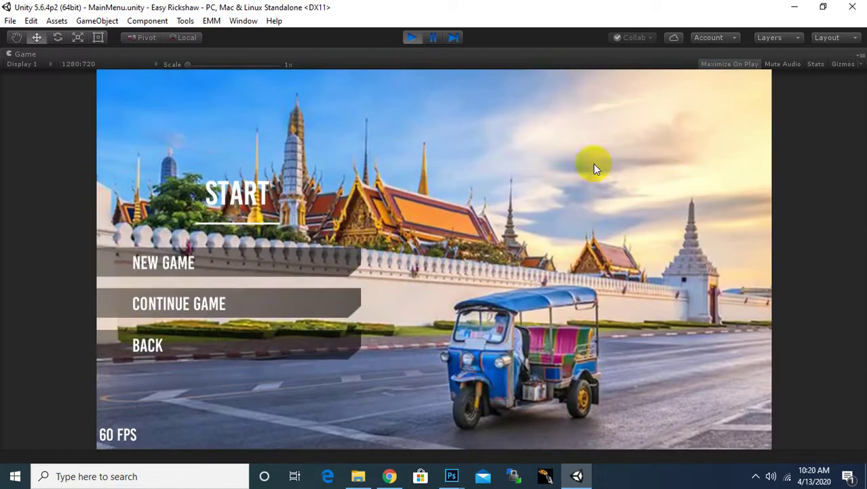
click(413, 37)
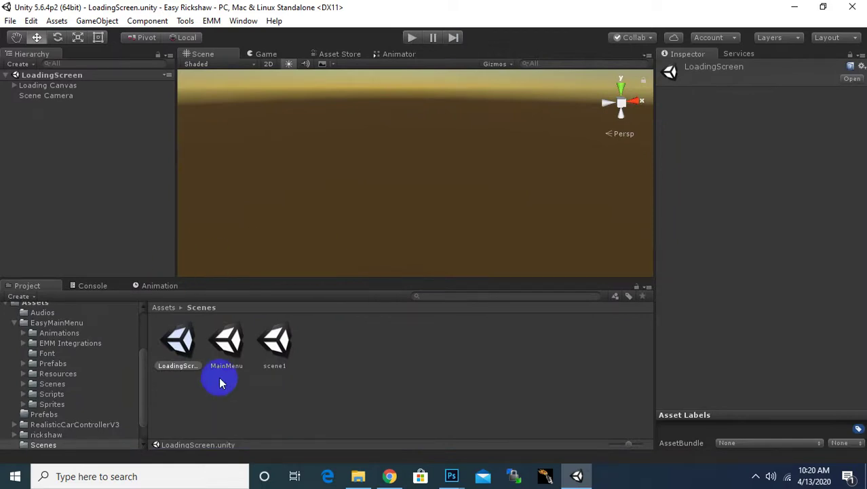
- Open the MainMenu scene and deactivate the FPS object under Main Menu > MainMenuCanvas
double_click(243, 345)
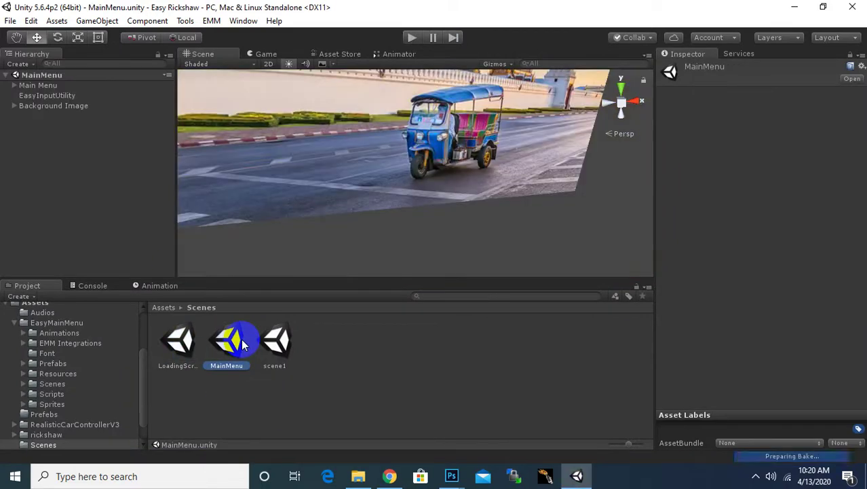
click(15, 85)
click(21, 96)
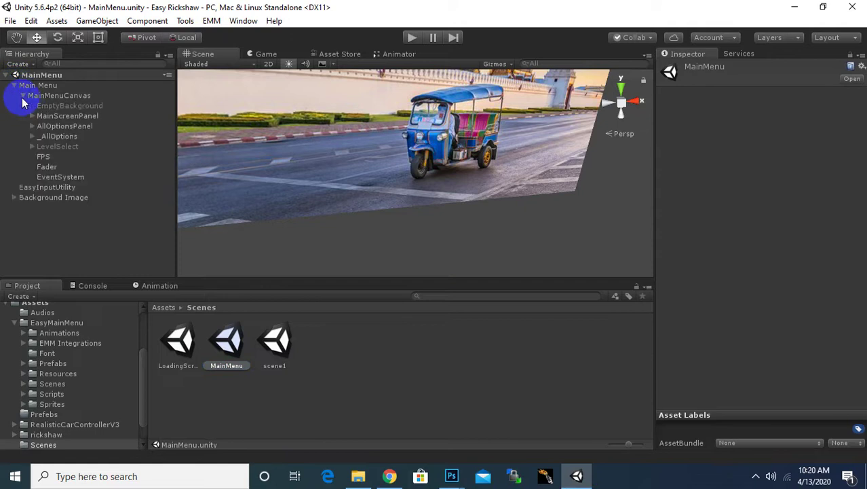
click(34, 159)
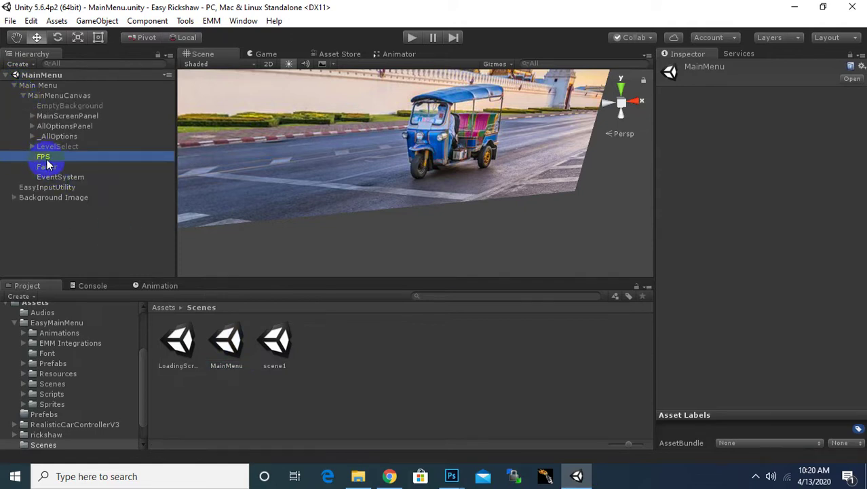
click(851, 55)
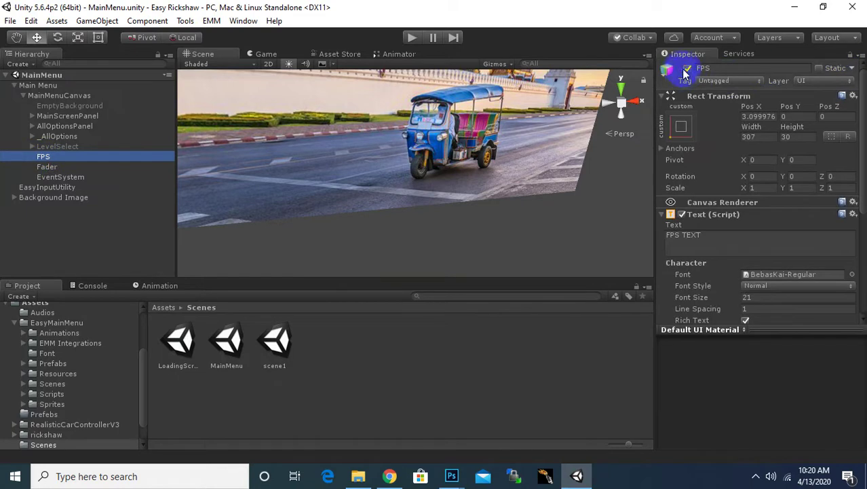
click(688, 73)
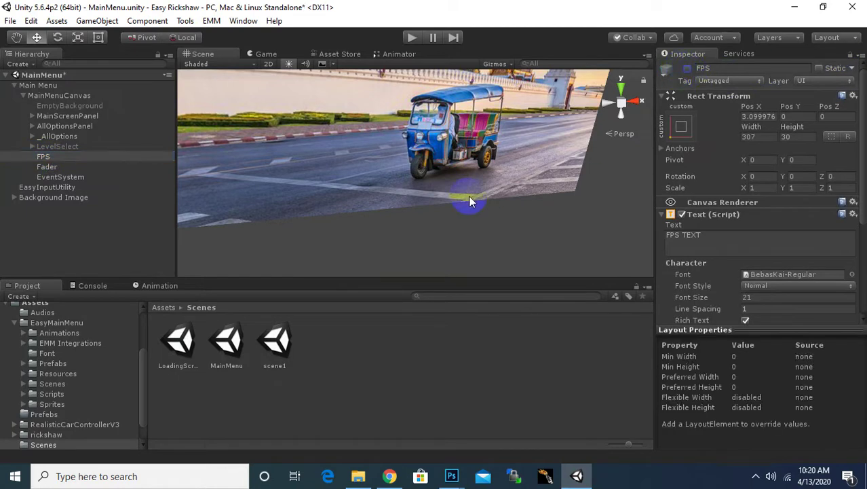
click(69, 97)
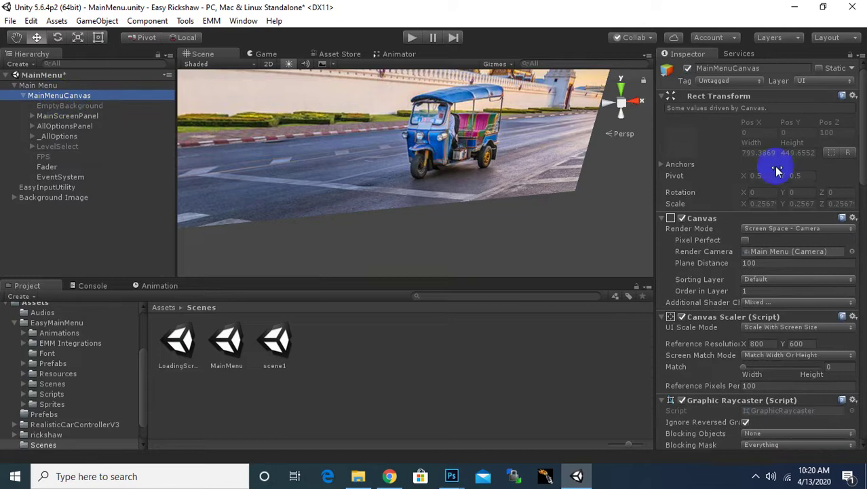
- Change the Main Menu Controller's New Game Scene Name from 'Maze' to 'scene1'
scroll(740, 176, down, 3)
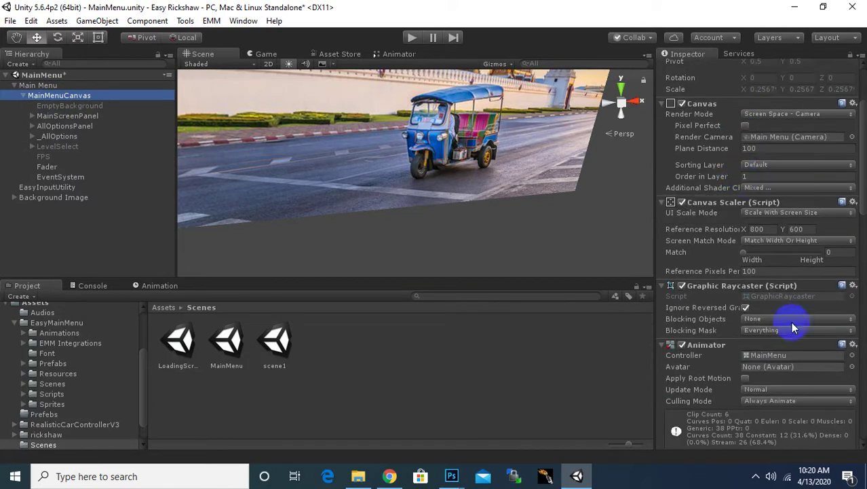
scroll(791, 322, down, 4)
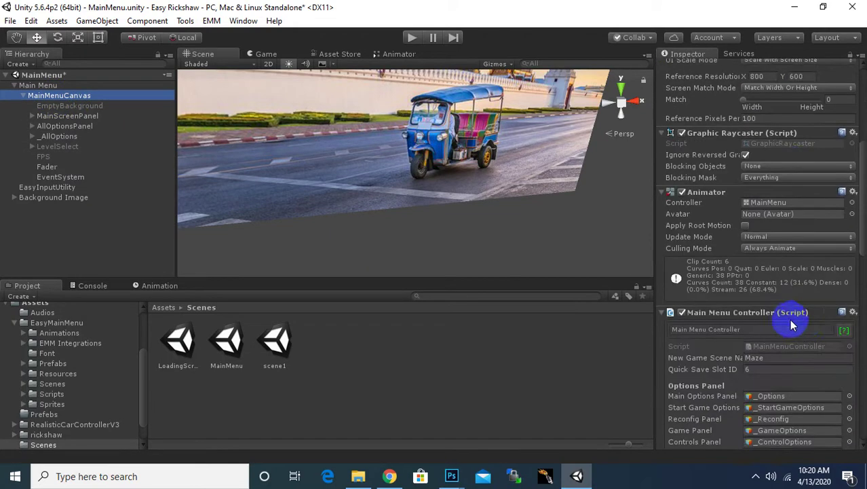
click(765, 357)
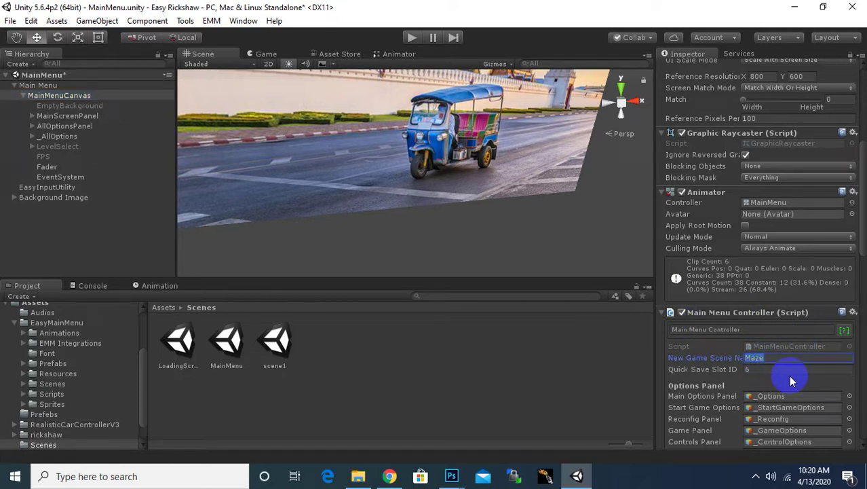
text(S)
- Scroll to the Level Select Manager and expand Level Items Configuration to show the GTA 5 entry
scroll(790, 380, down, 2)
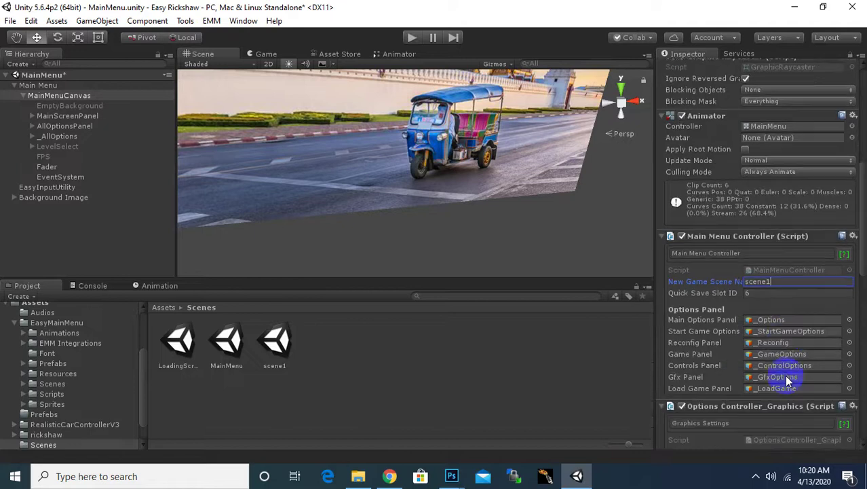
scroll(787, 382, down, 3)
scroll(788, 381, down, 2)
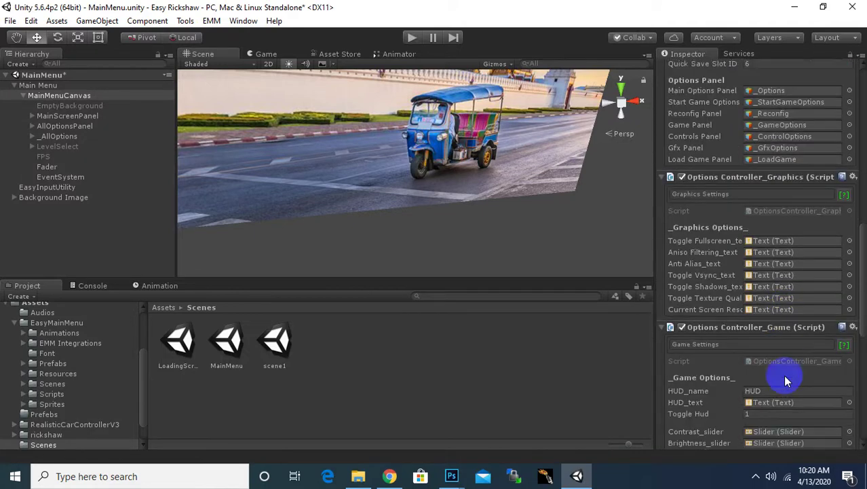
scroll(786, 375, down, 2)
scroll(786, 376, down, 3)
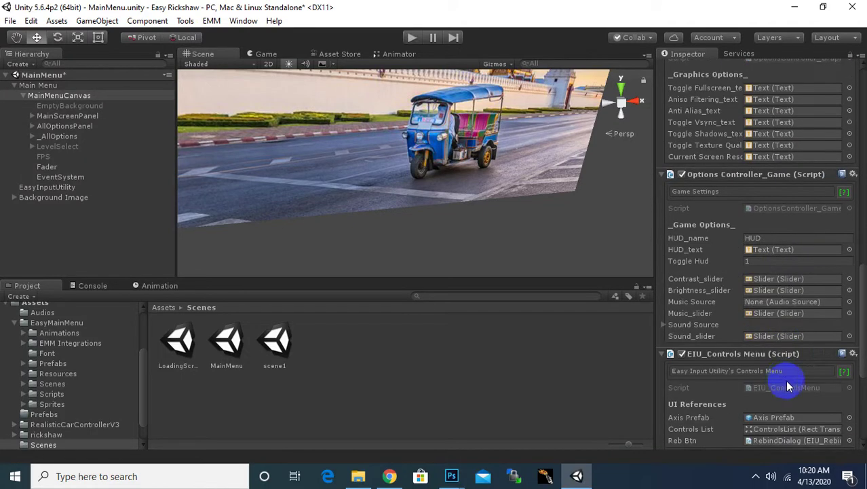
scroll(786, 387, down, 3)
scroll(781, 381, down, 2)
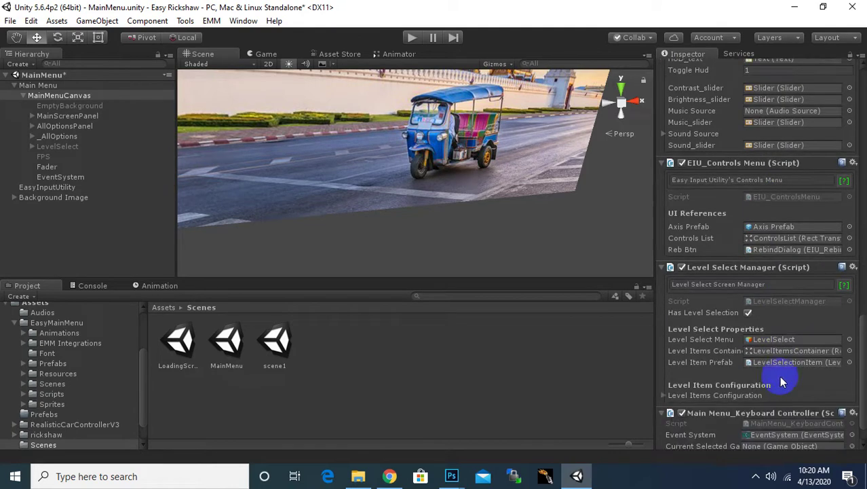
scroll(690, 342, down, 1)
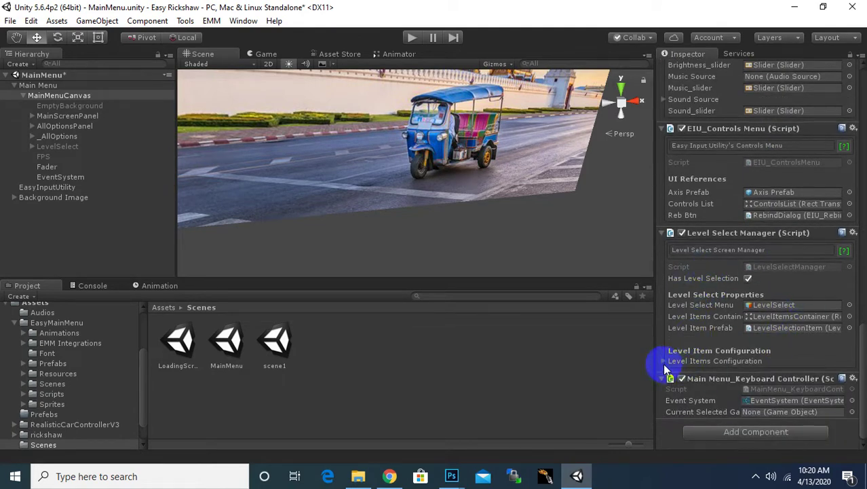
click(718, 363)
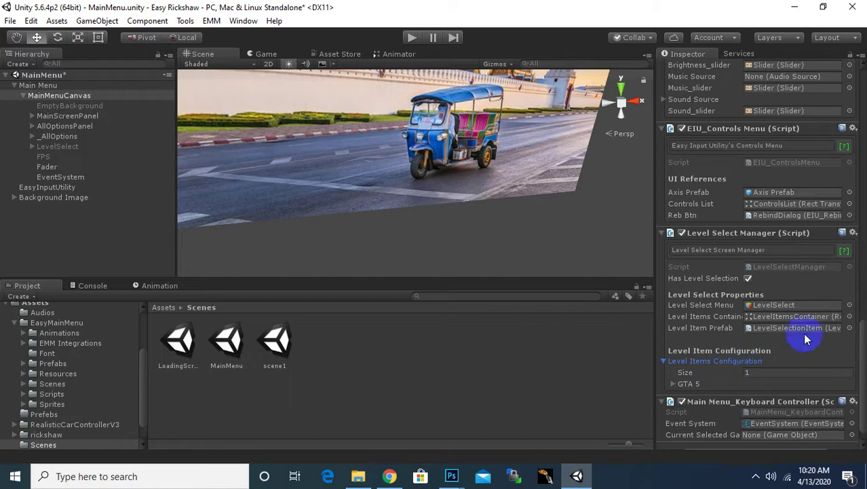
scroll(794, 332, down, 1)
- Expand the GTA 5 level entry and set its Level To Load to scene1
click(674, 361)
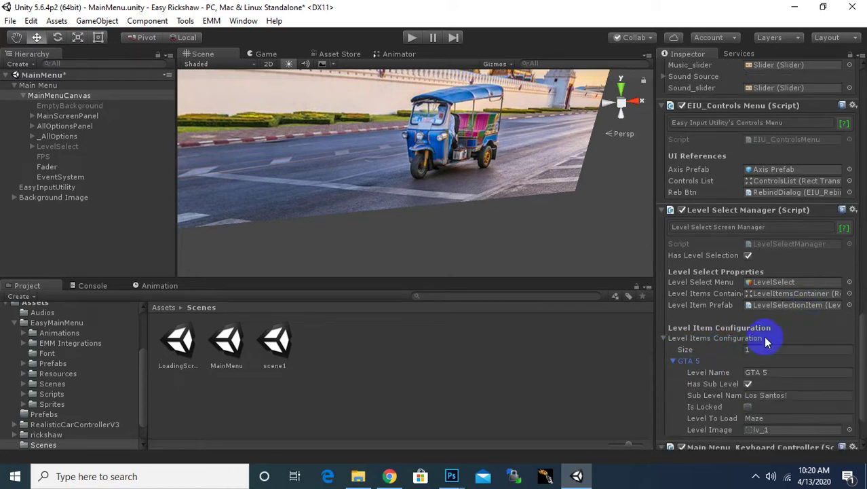
scroll(764, 336, down, 2)
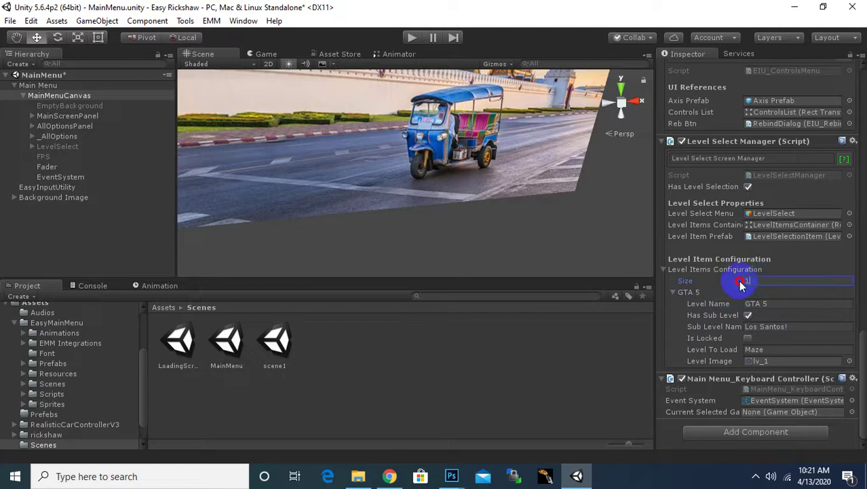
drag(751, 276, 719, 289)
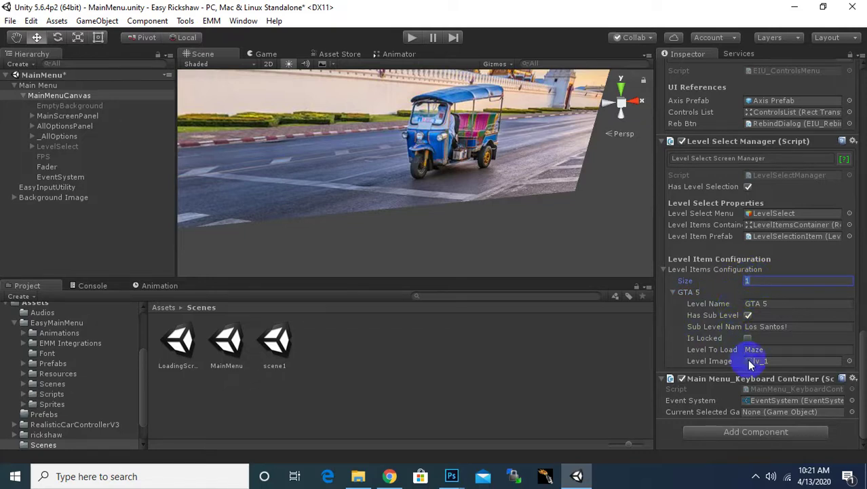
click(767, 303)
click(795, 326)
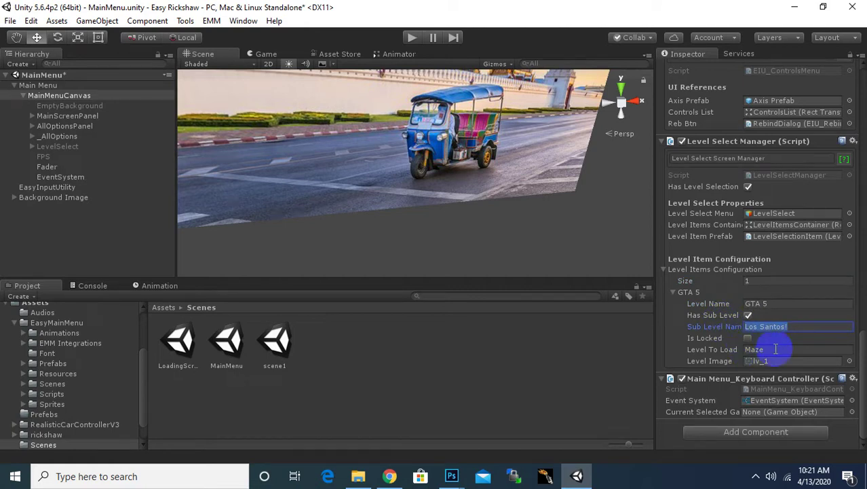
click(775, 349)
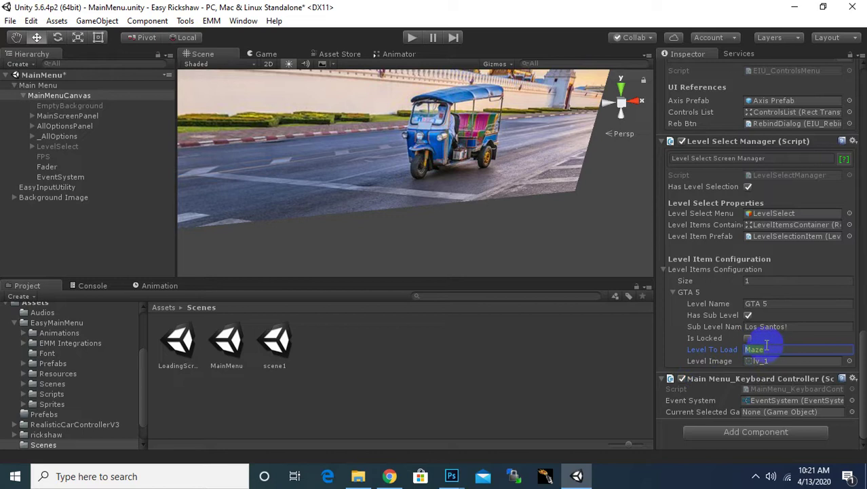
text(scene1)
- Rename the level to 'Level 1' with the sub level name 'Thrill!'
click(763, 303)
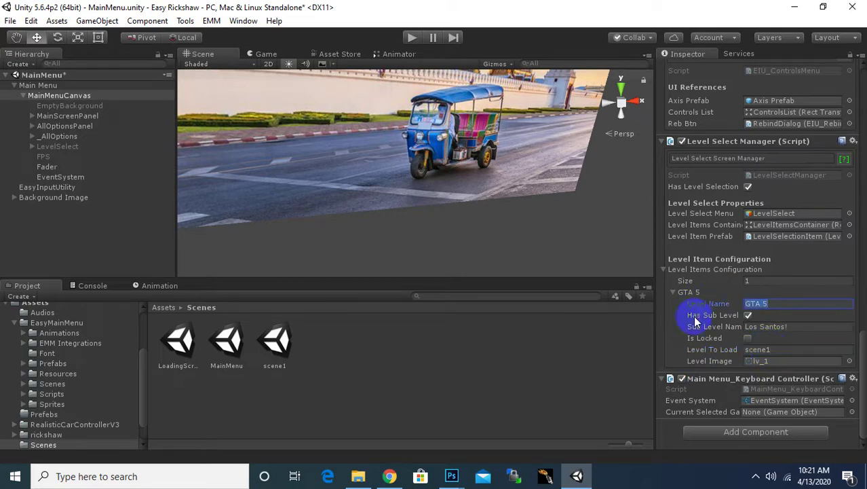
text(Level 1)
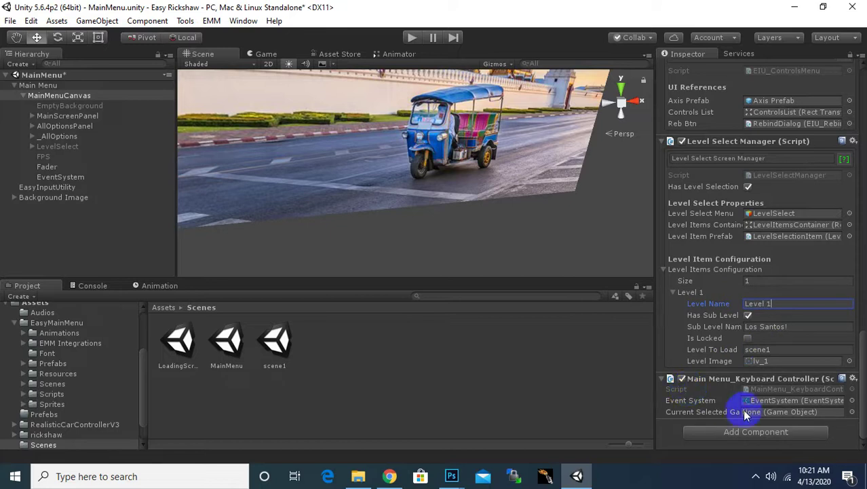
click(784, 327)
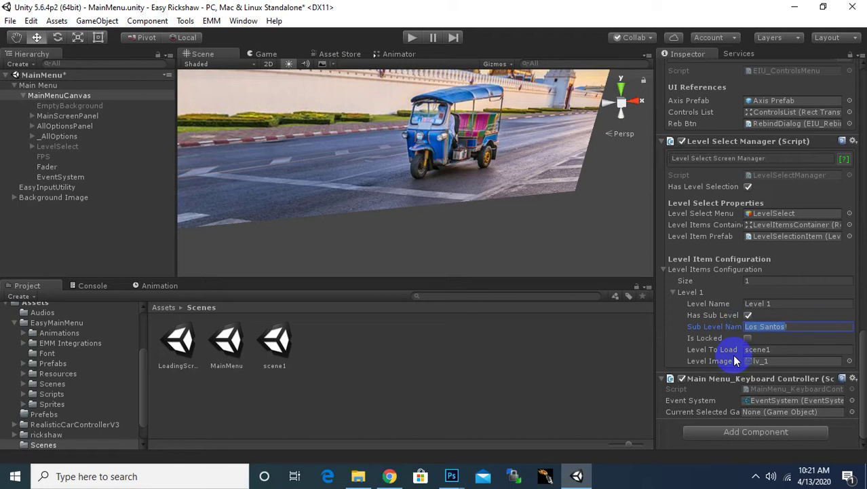
text(Thre)
key(BackSpace)
text(ill!)
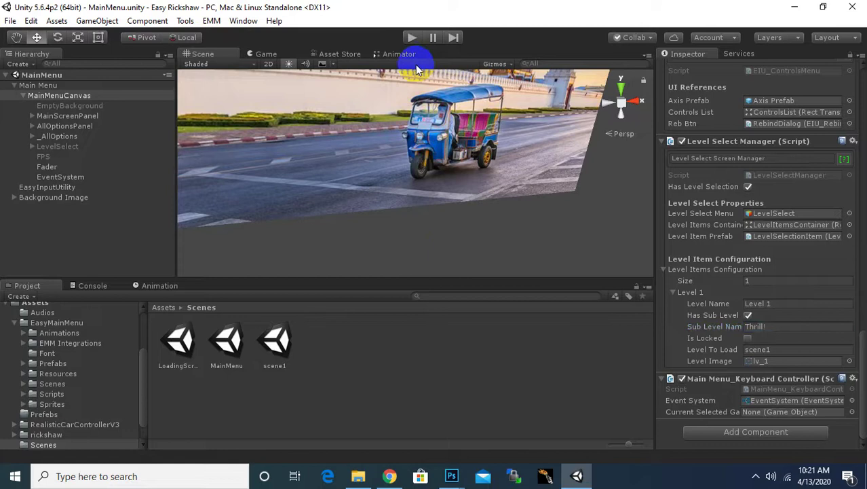
- Run the game in play mode and open the OPTIONS menu
click(413, 39)
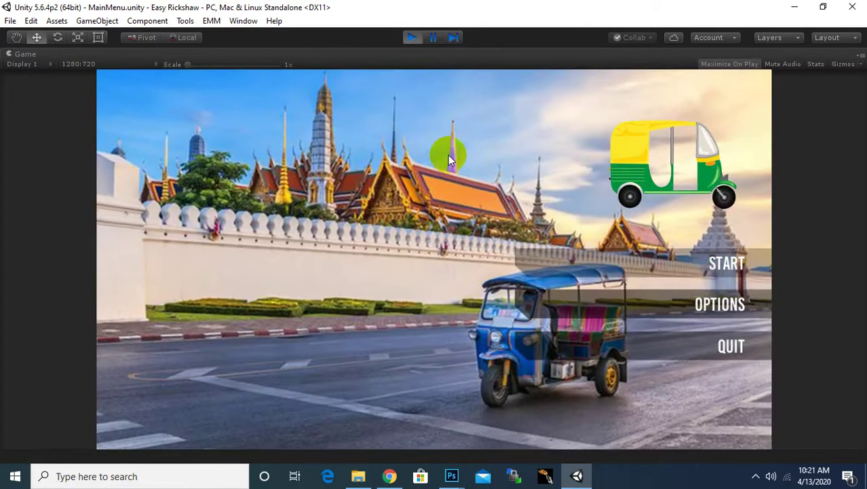
click(703, 309)
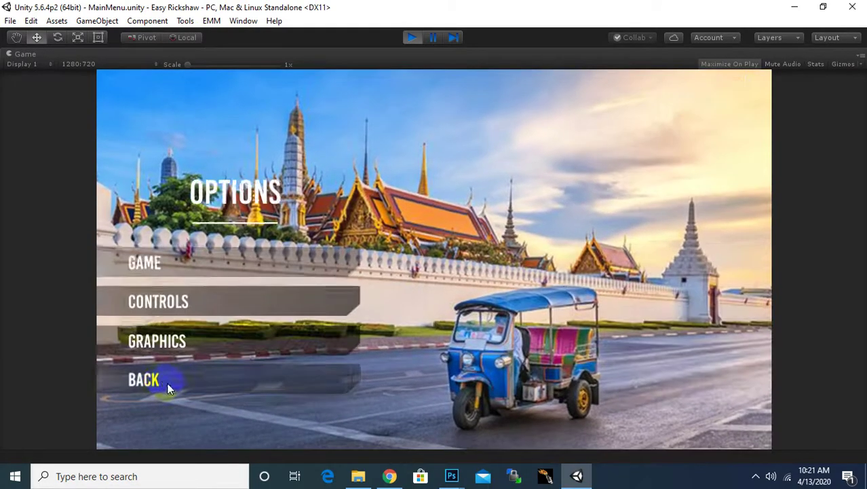
click(165, 380)
click(755, 476)
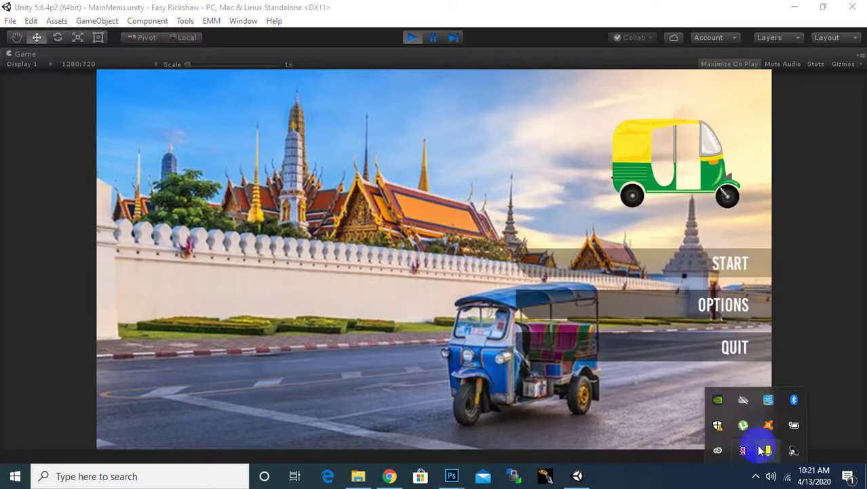
click(655, 310)
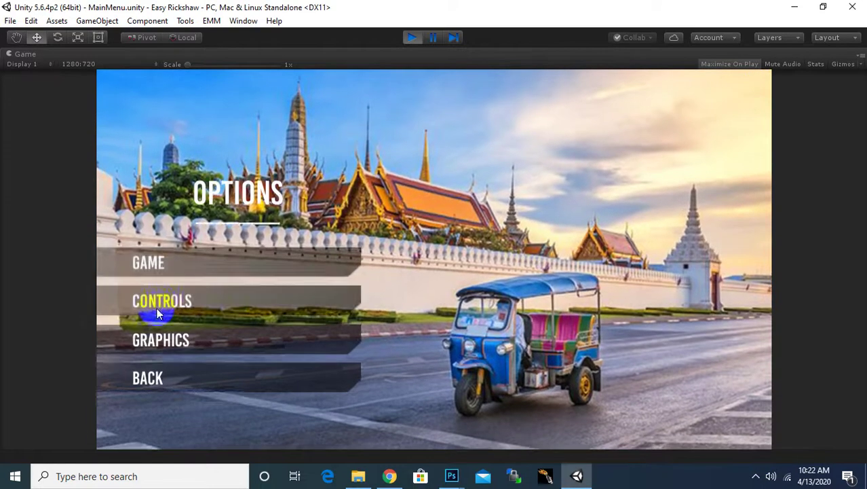
- Look through the Controls and Graphics settings screens, returning to Options each time
click(157, 309)
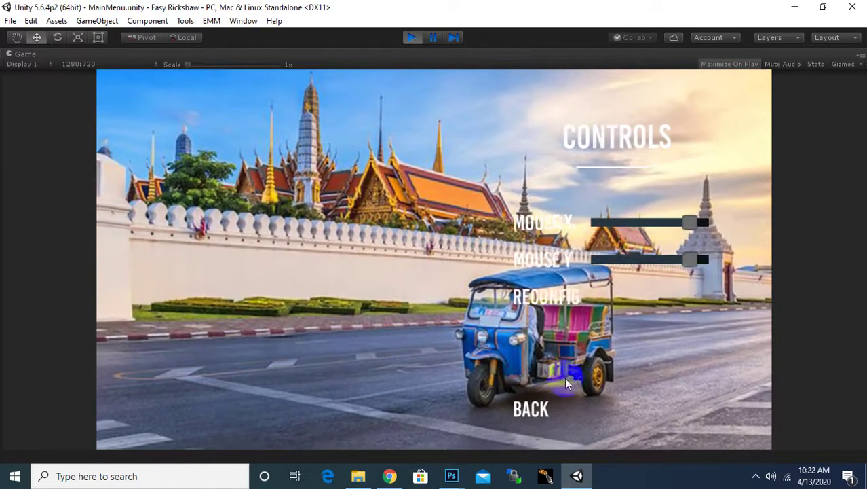
click(543, 410)
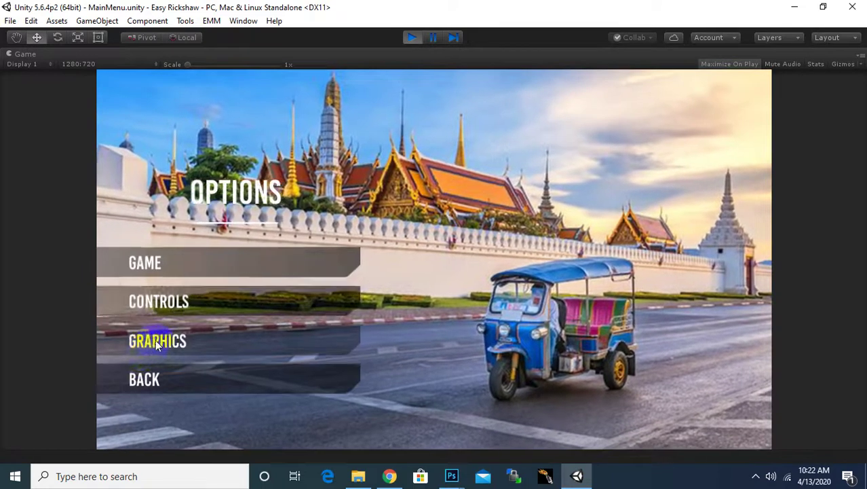
click(155, 341)
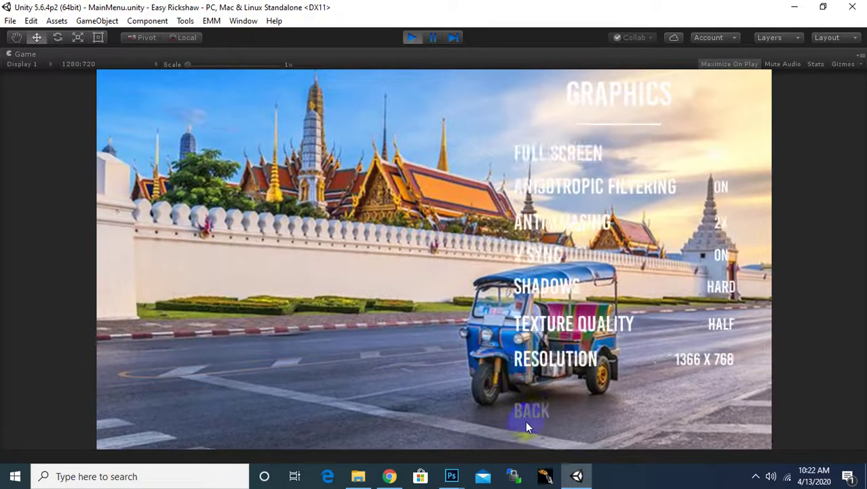
click(527, 425)
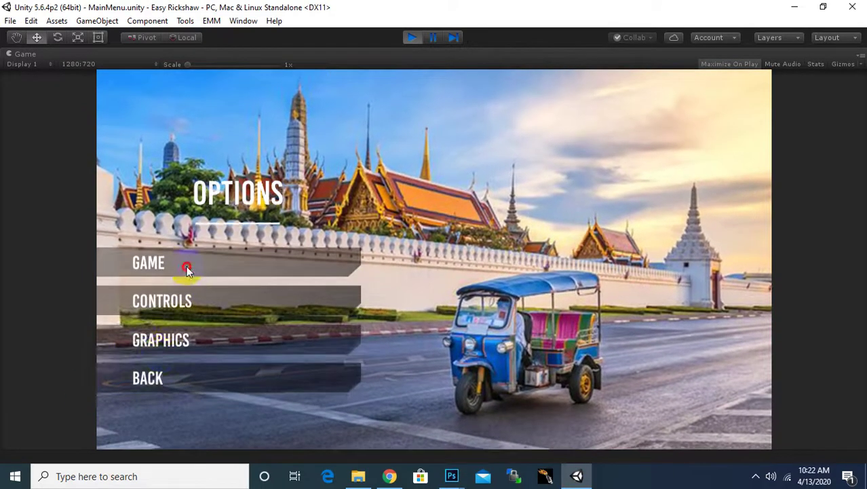
- Try the Game settings' Sound and Music volume sliders, then go back to the main menu
click(188, 269)
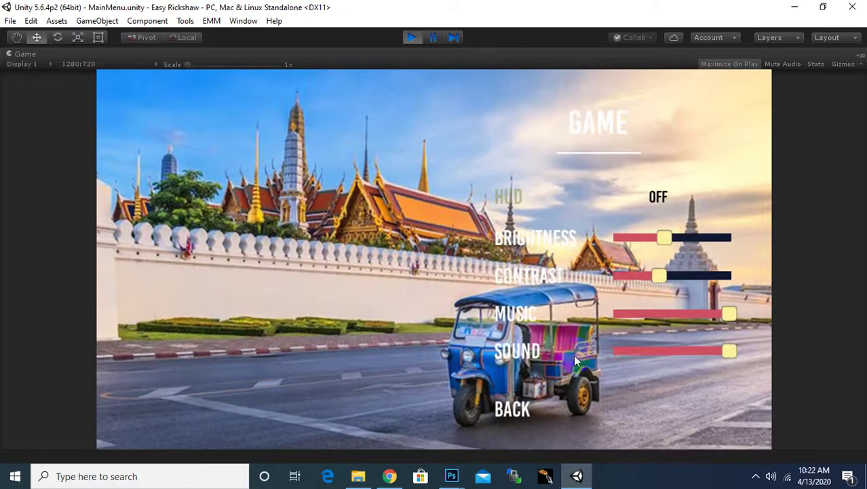
mouse_move(728, 350)
mouse_down()
mouse_move(608, 353)
mouse_move(730, 350)
mouse_up()
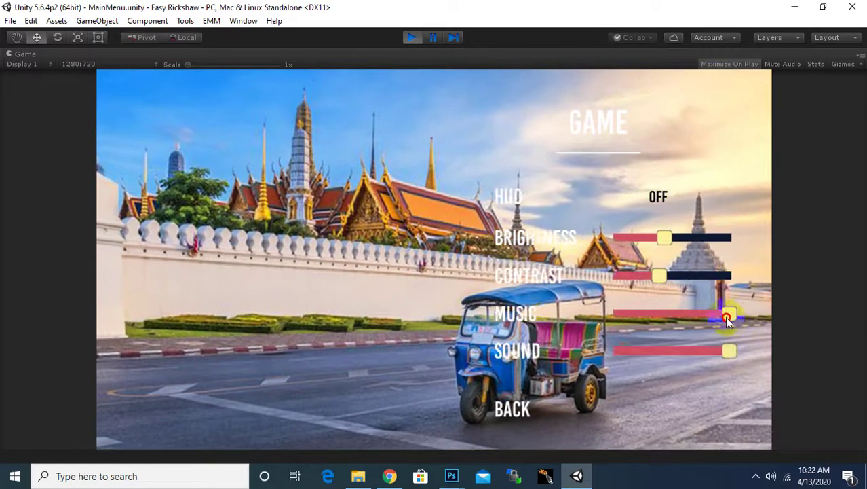
mouse_move(727, 319)
mouse_down()
mouse_move(642, 316)
mouse_move(752, 313)
mouse_up()
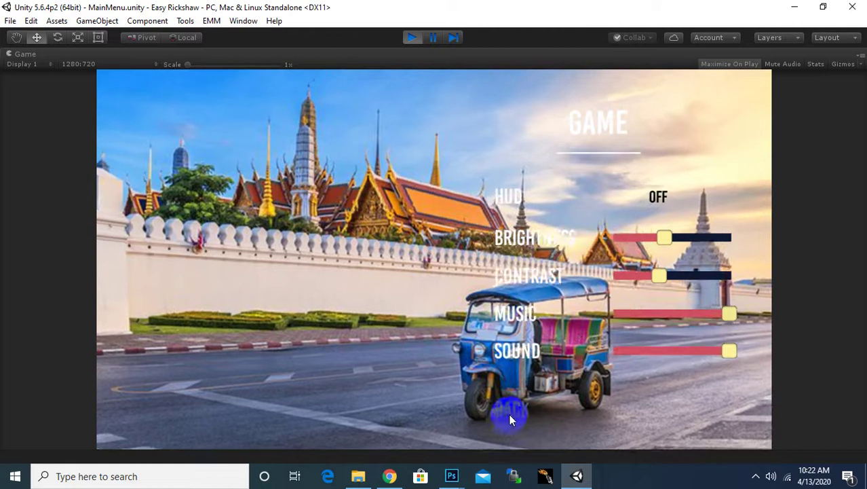
click(509, 414)
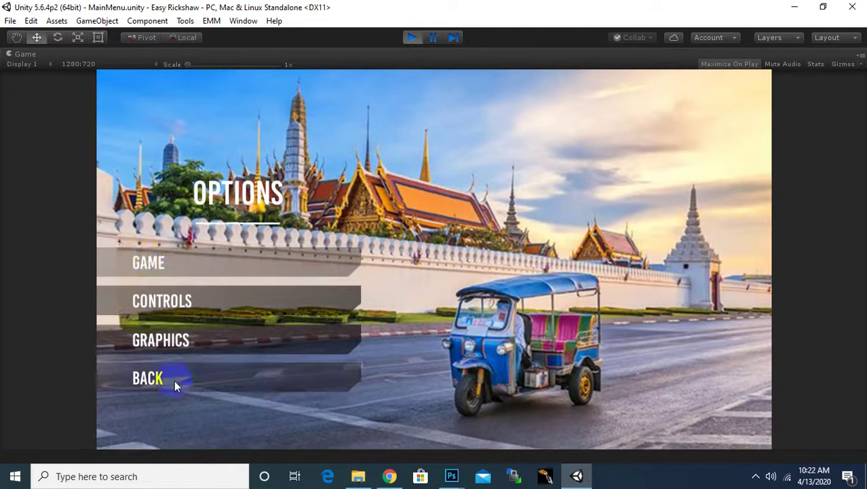
click(174, 383)
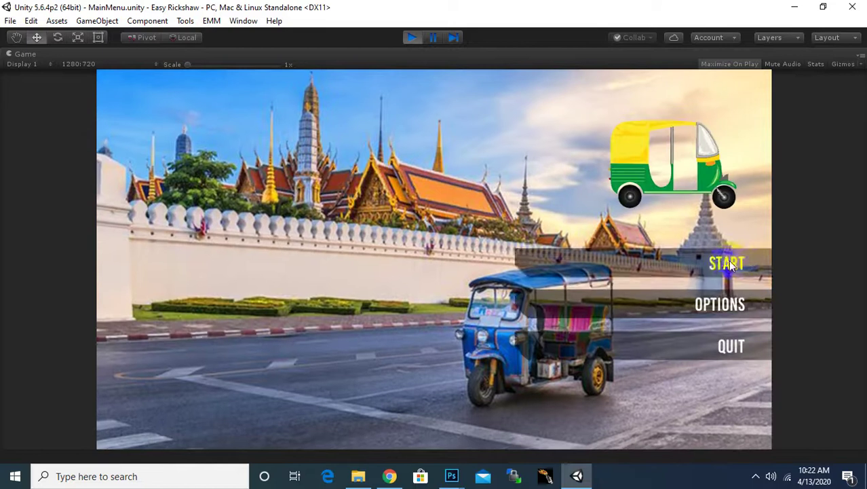
- Choose START > NEW GAME, pick the Level 1 card, and continue past loading into scene1
click(730, 264)
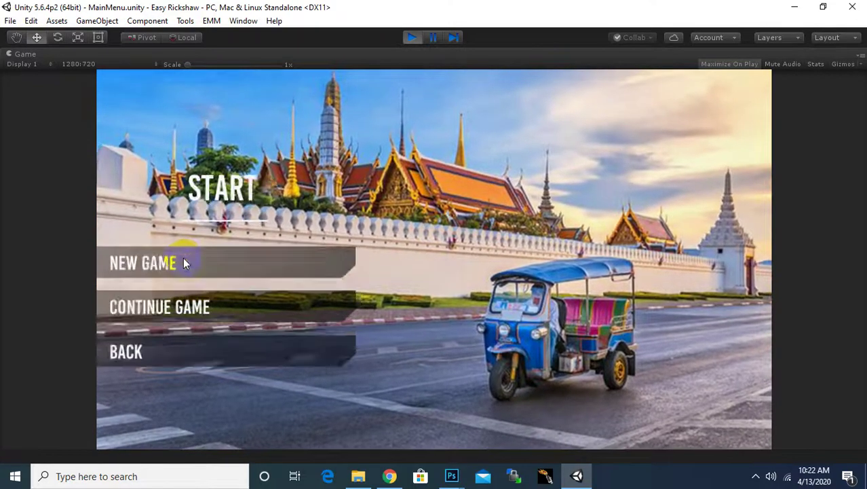
click(183, 263)
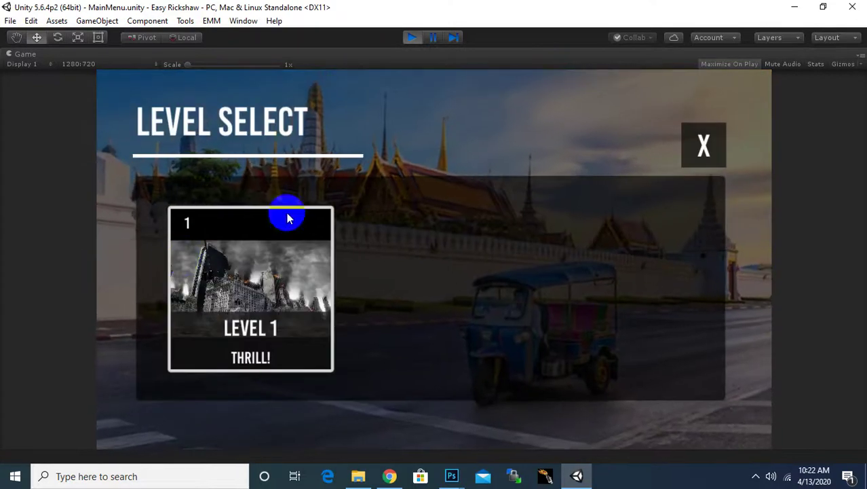
click(279, 306)
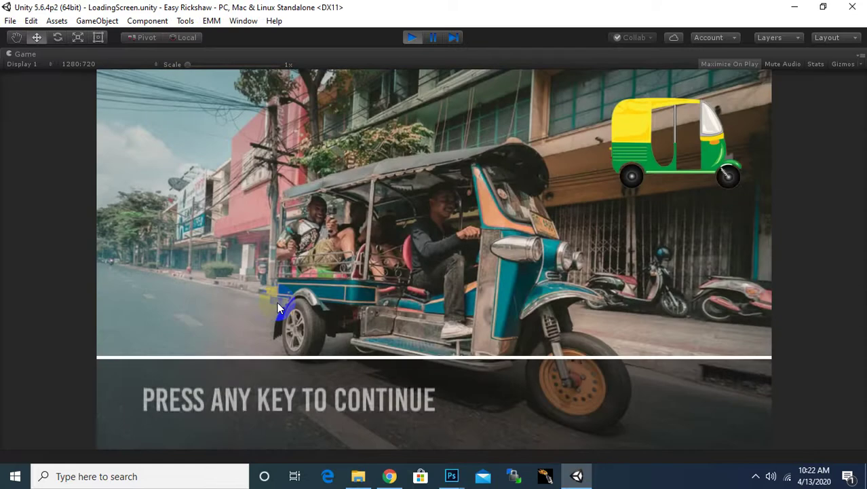
click(278, 303)
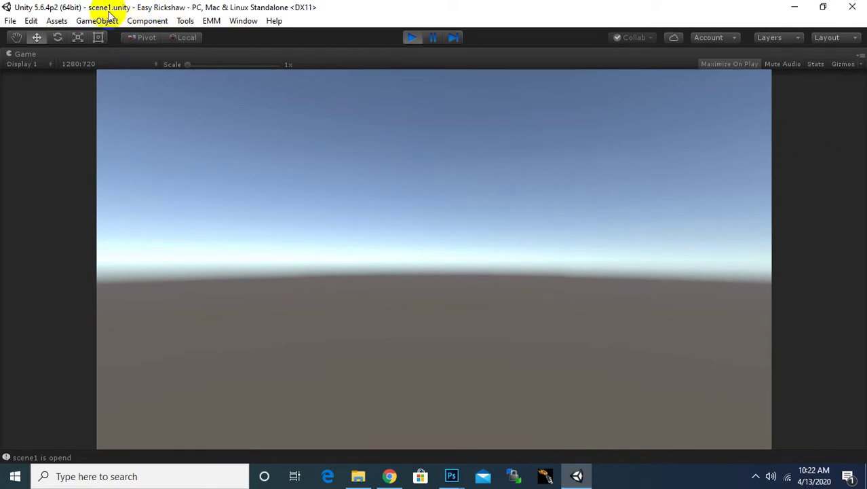
- Stop the running game so the editor returns to the MainMenu scene
click(116, 54)
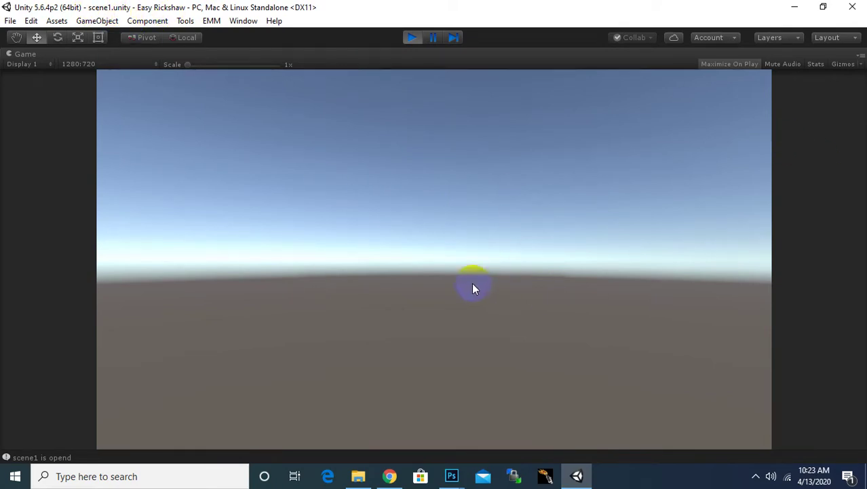
click(412, 38)
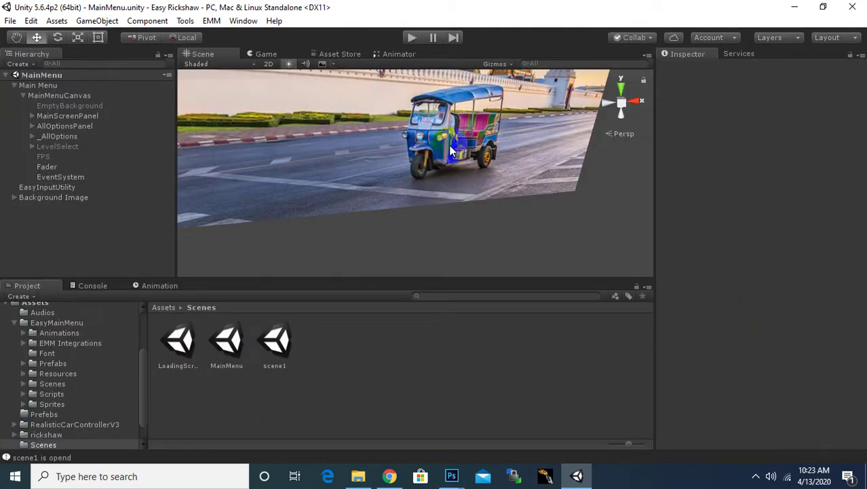